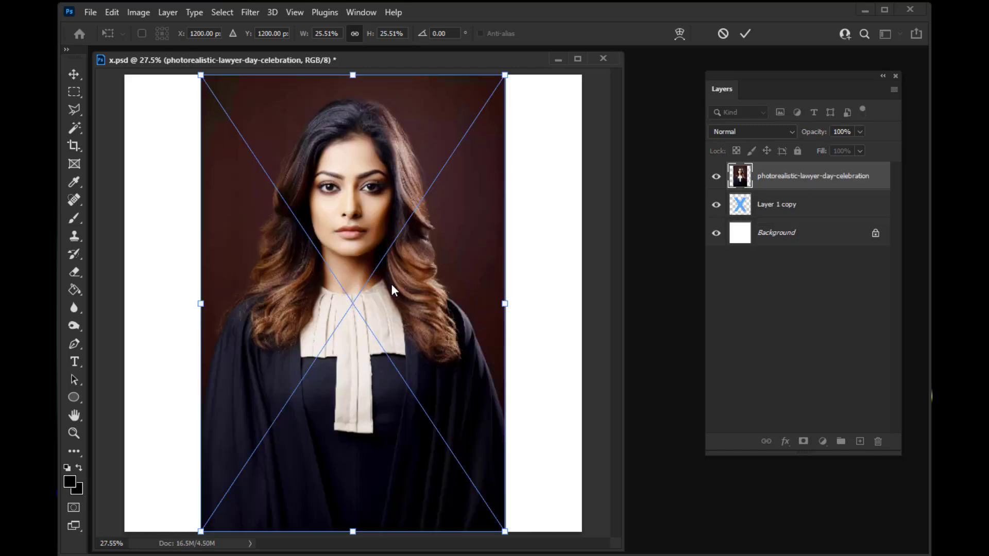
# Step: Commit the placed portrait and clip it to the X letter layer with a clipping mask
pyautogui.click(745, 34)
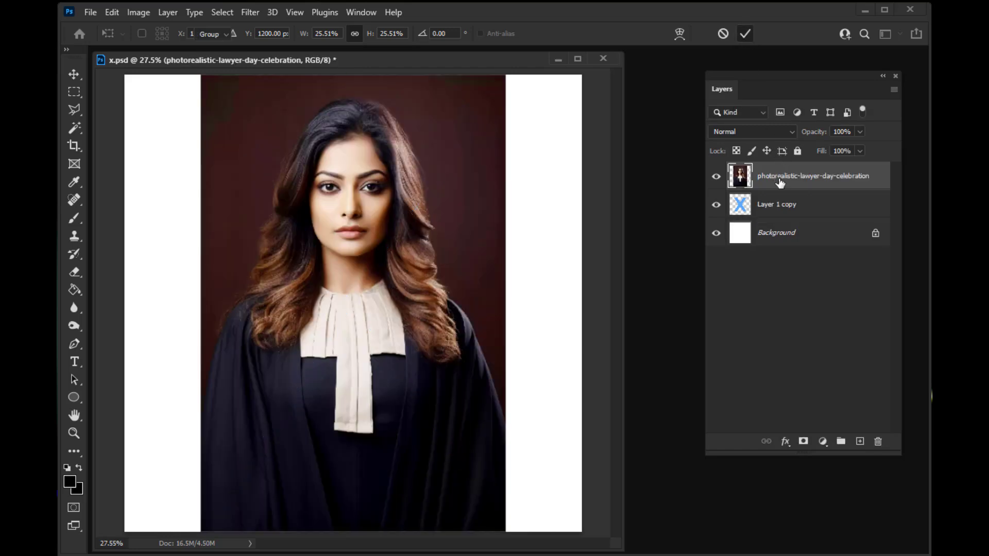
pyautogui.rightClick(783, 175)
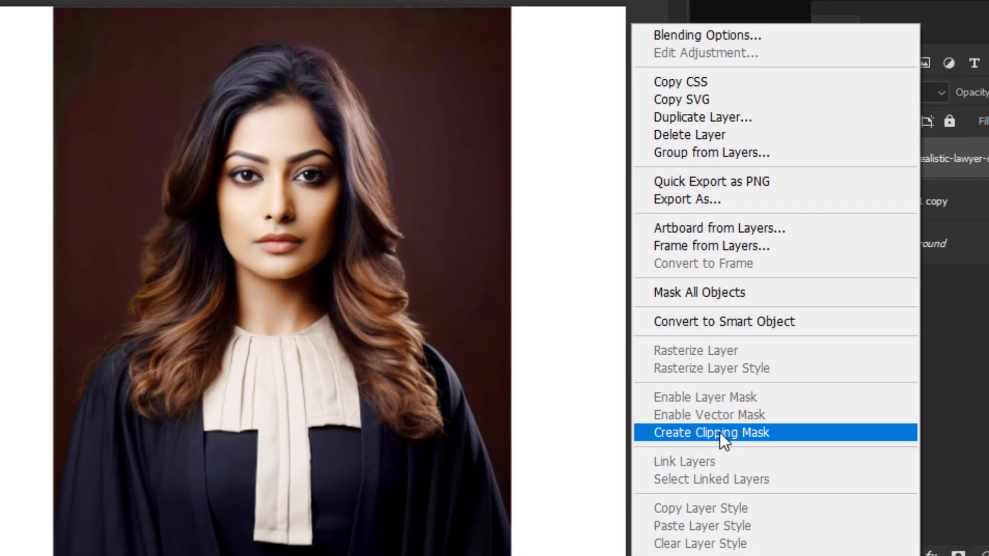
pyautogui.click(719, 431)
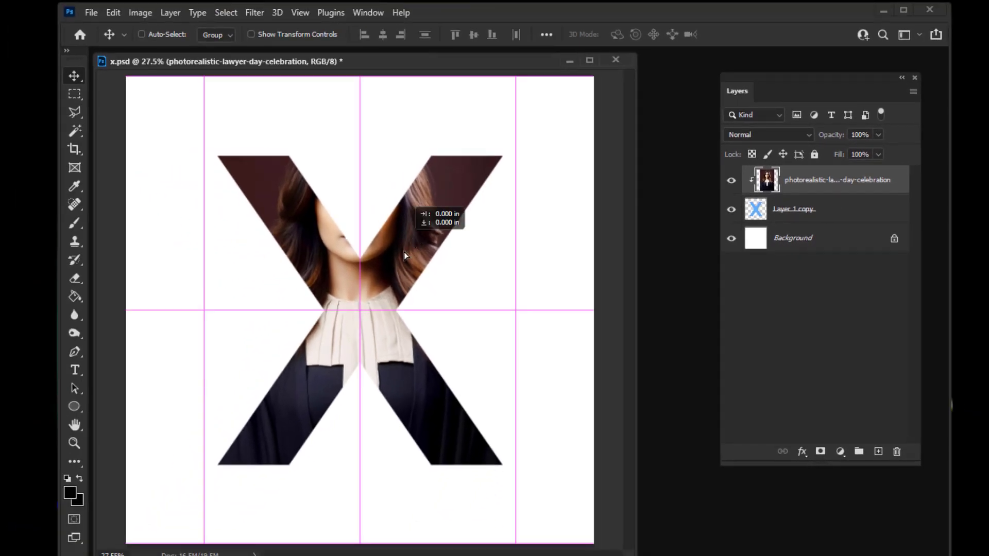
# Step: Move the clipped portrait down and enlarge it slightly so the face sits at the centre of the X
pyautogui.moveTo(404, 252); pyautogui.dragTo(413, 307)
pyautogui.hotkey('ctrl', 't')
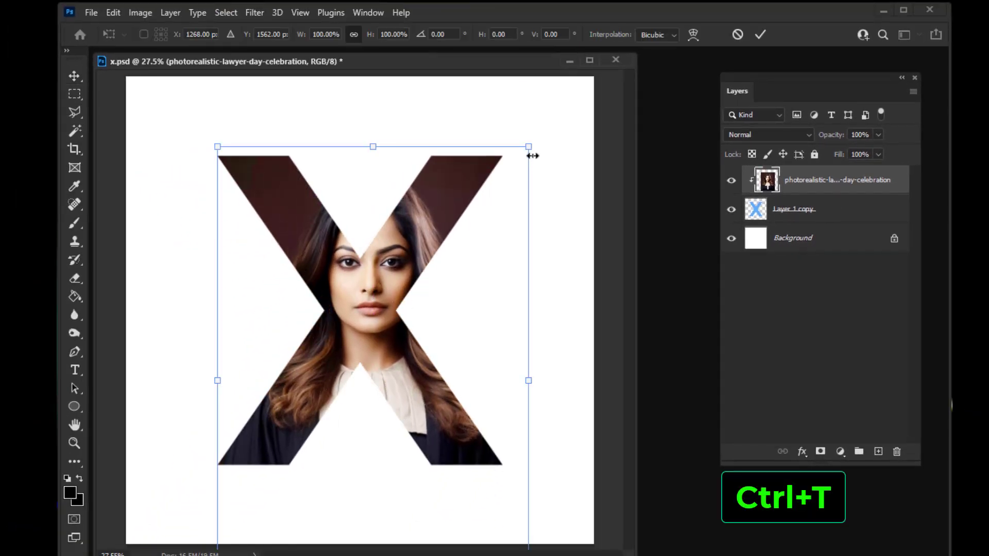
pyautogui.moveTo(528, 147); pyautogui.dragTo(537, 128)
pyautogui.moveTo(432, 258); pyautogui.dragTo(423, 266)
pyautogui.moveTo(527, 136); pyautogui.dragTo(536, 126)
pyautogui.moveTo(430, 263); pyautogui.dragTo(440, 261)
pyautogui.moveTo(533, 129); pyautogui.dragTo(549, 110)
pyautogui.moveTo(479, 227); pyautogui.dragTo(474, 234)
pyautogui.press('Return')
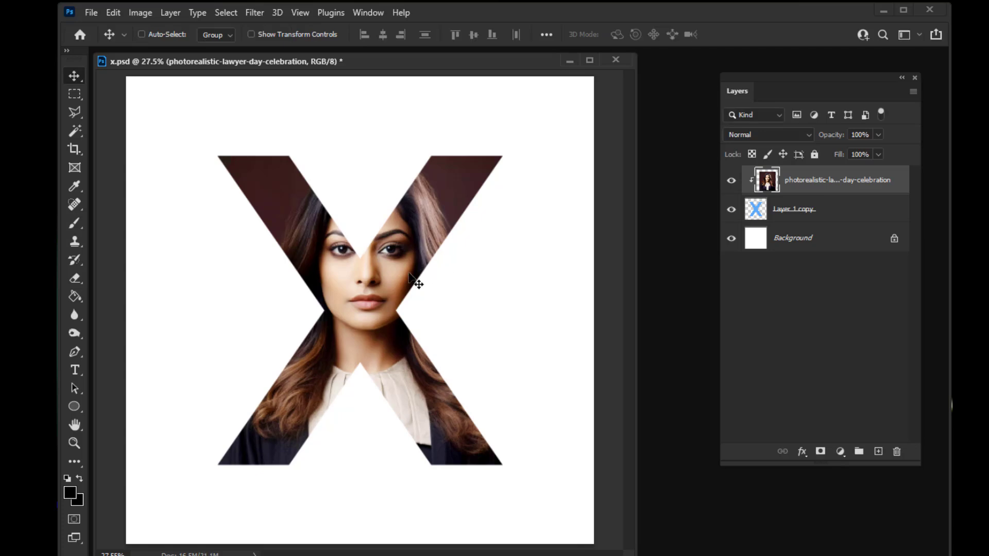
# Step: Select a slanted strip across the X's upper-right arm with the Polygonal Lasso, parallel to the opposite stroke's edge
pyautogui.click(69, 442)
pyautogui.moveTo(341, 256); pyautogui.dragTo(397, 307)
pyautogui.moveTo(436, 336); pyautogui.dragTo(404, 325)
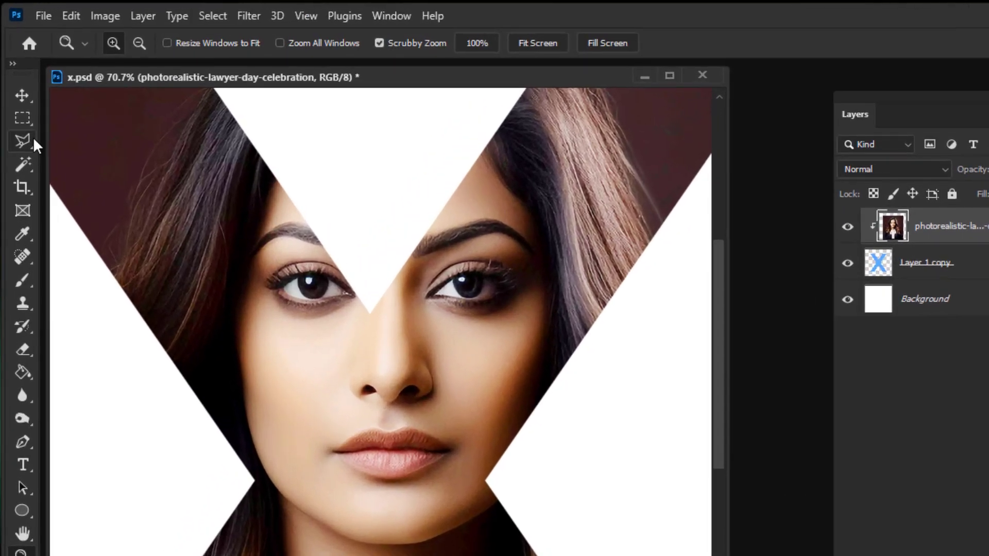
pyautogui.click(80, 109)
pyautogui.rightClick(29, 139)
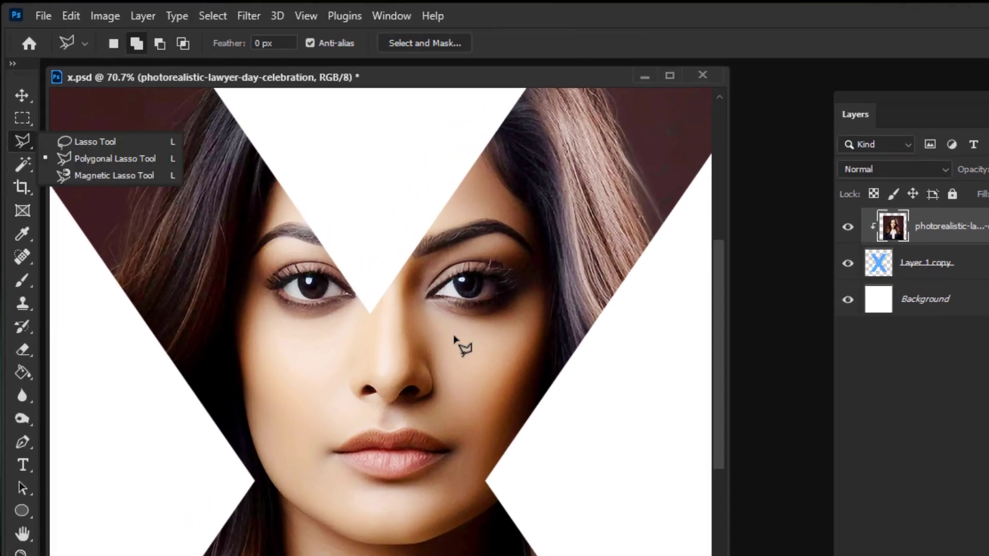
pyautogui.click(85, 157)
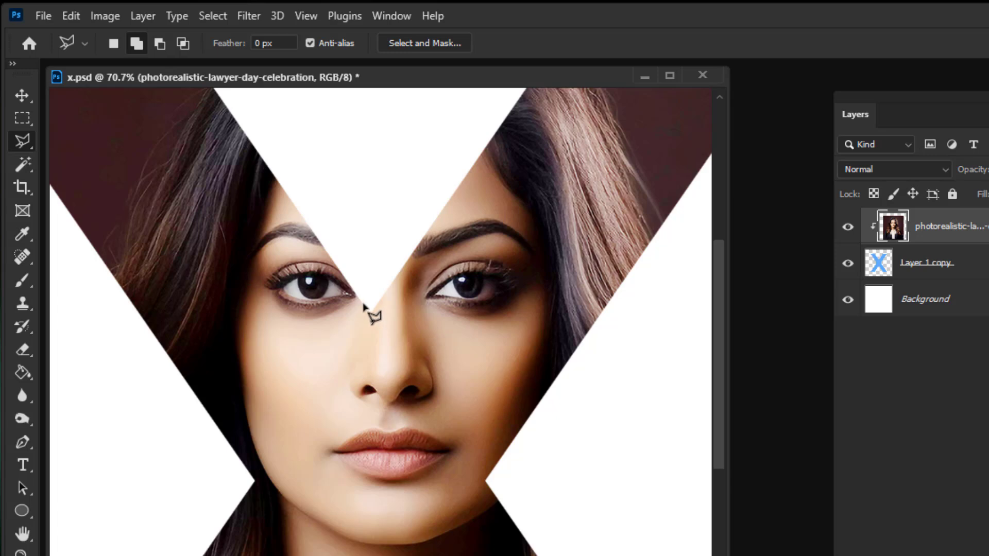
pyautogui.click(362, 306)
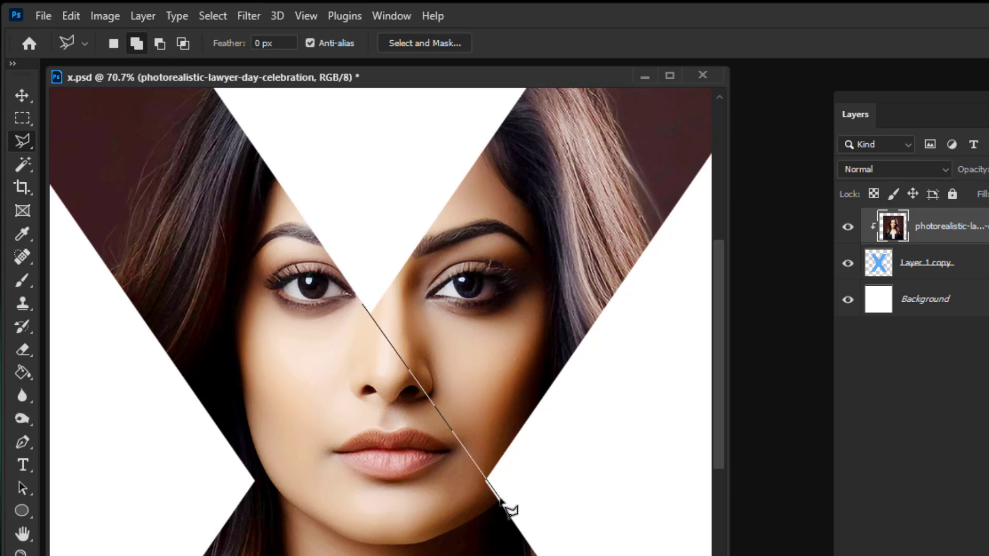
pyautogui.click(496, 498)
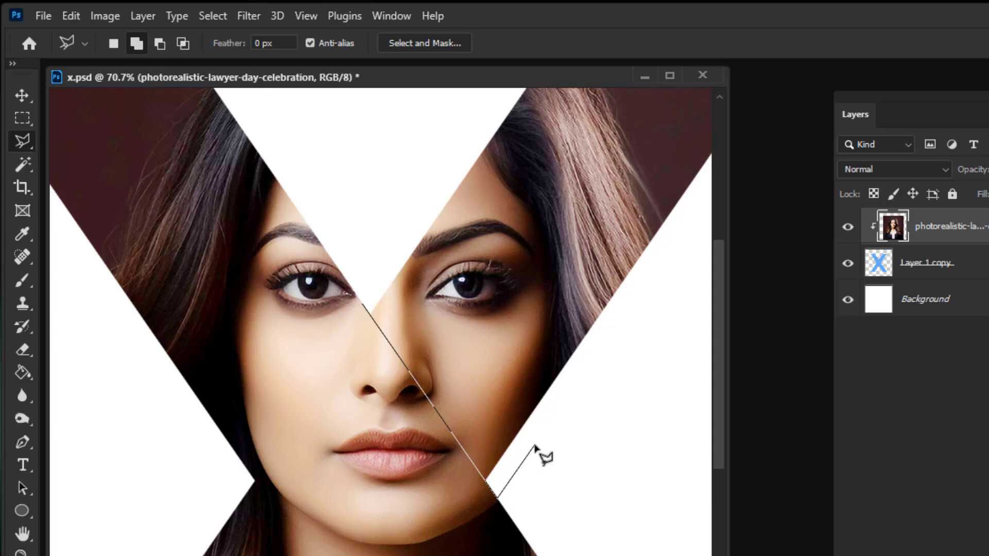
pyautogui.click(535, 445)
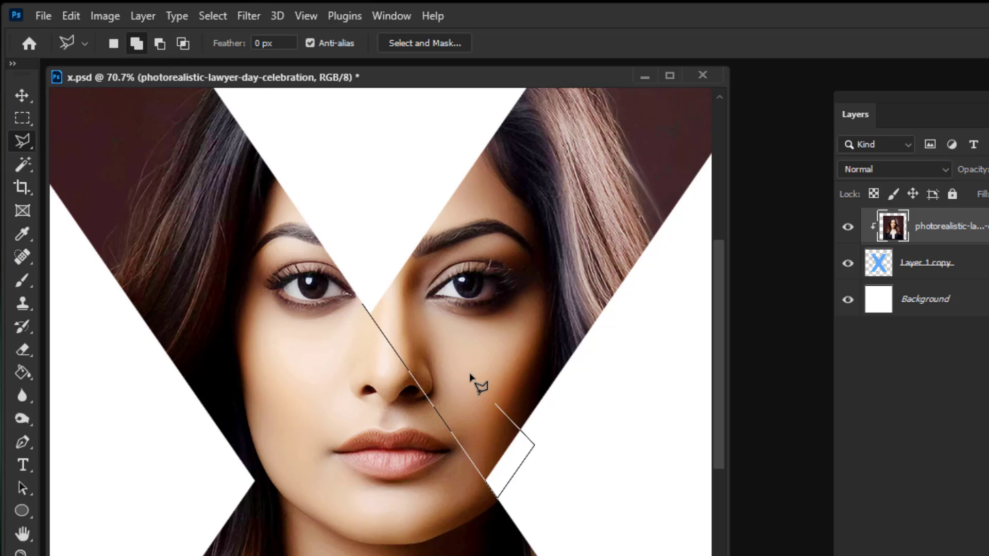
pyautogui.click(394, 246)
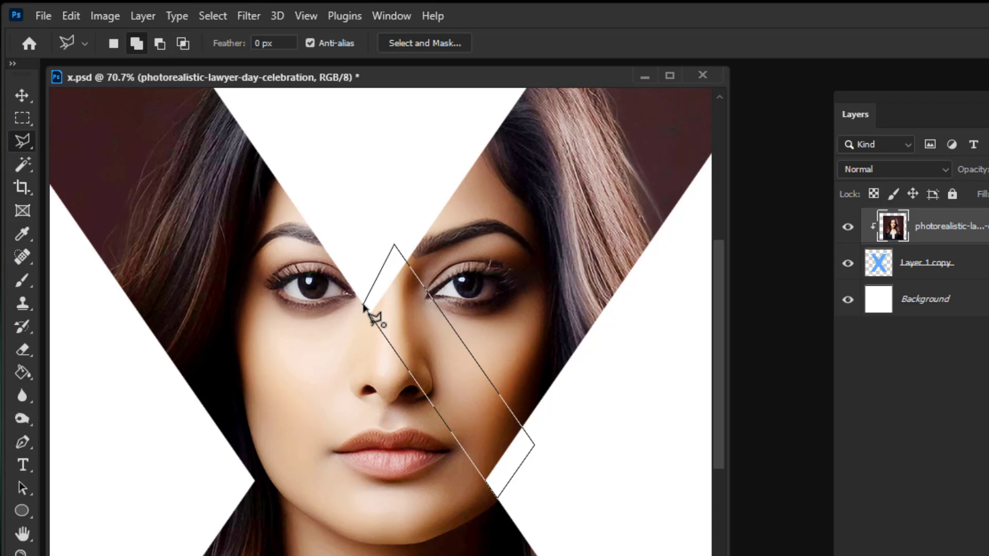
pyautogui.click(364, 307)
# Step: Add a matching slanted strip across the top of the X's lower-left leg to the selection
pyautogui.scroll(-3, 483, 551)
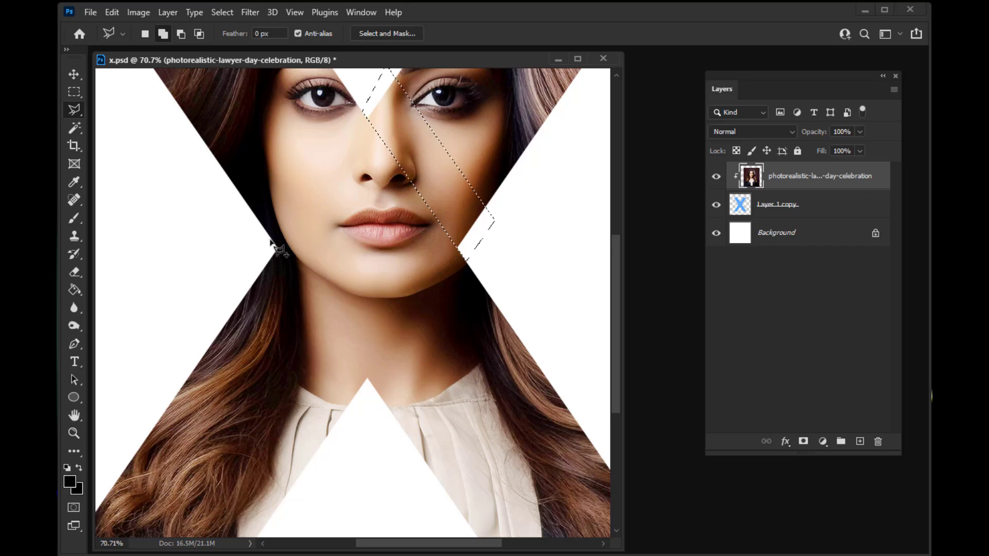
pyautogui.click(273, 240)
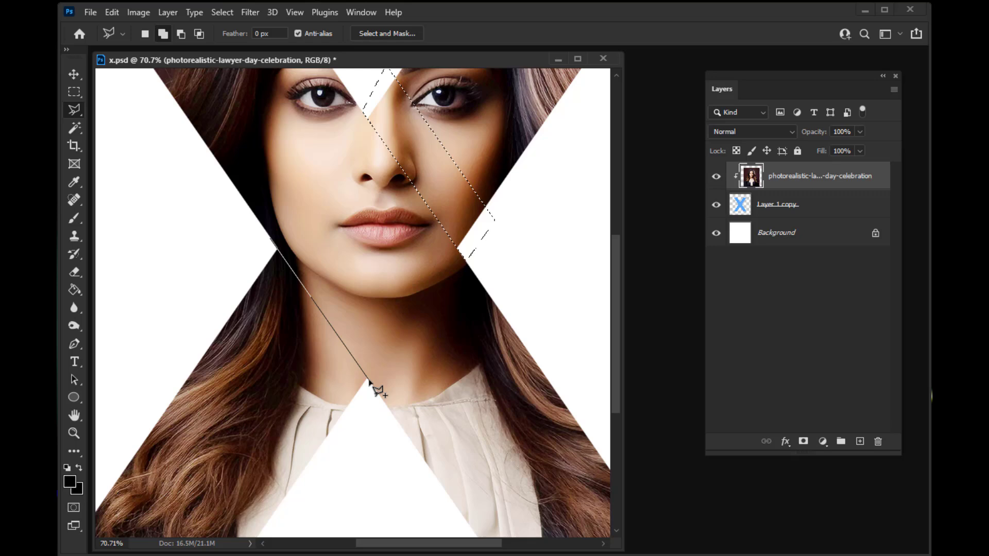
pyautogui.click(369, 381)
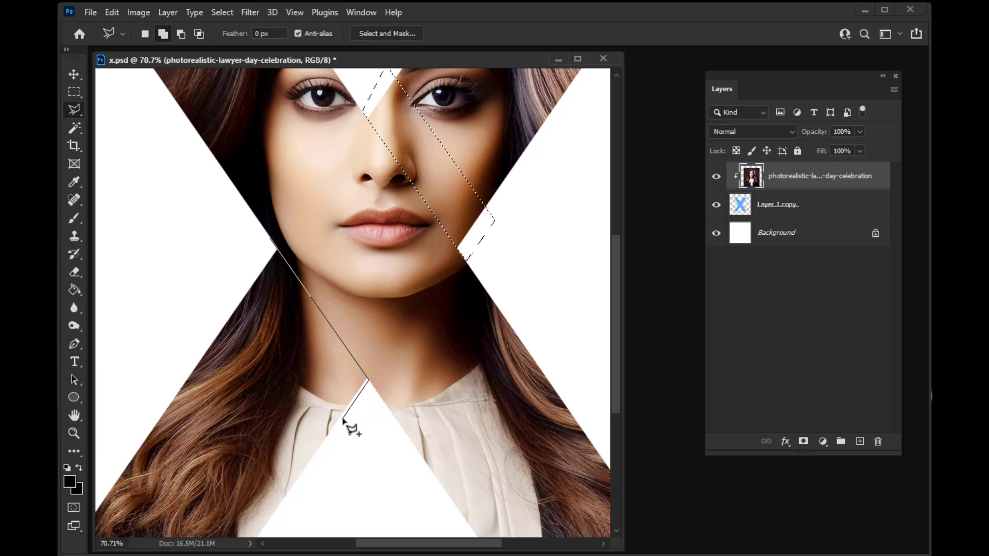
pyautogui.click(342, 419)
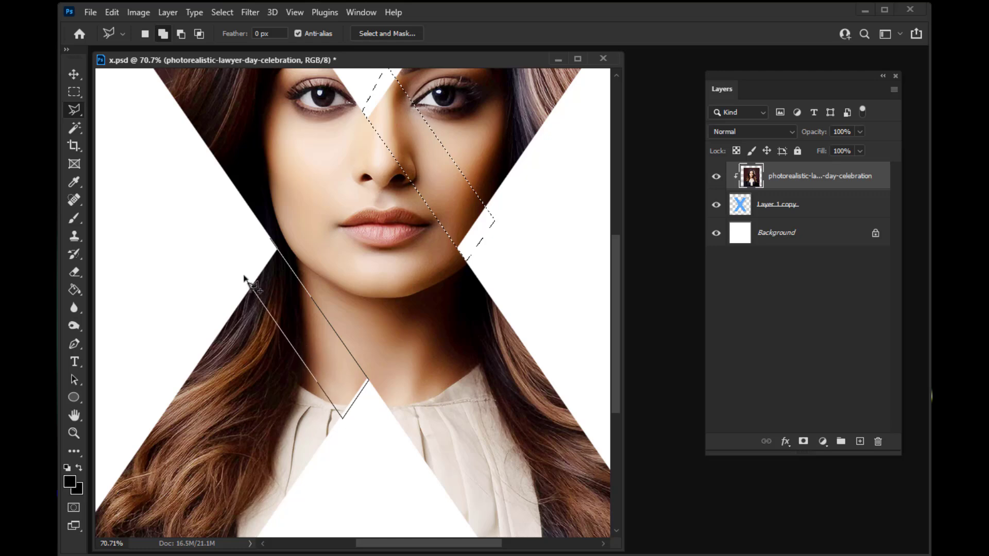
pyautogui.click(243, 272)
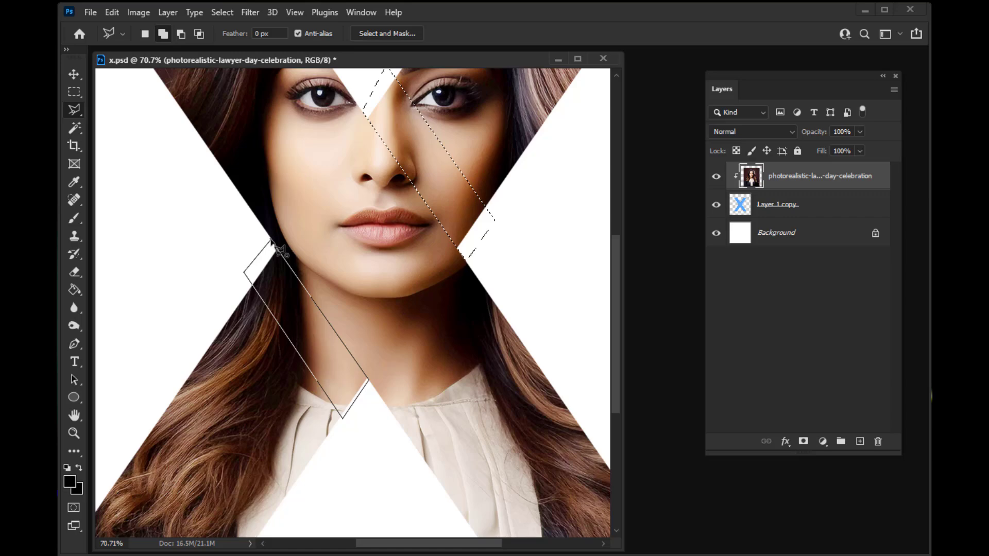
pyautogui.click(270, 241)
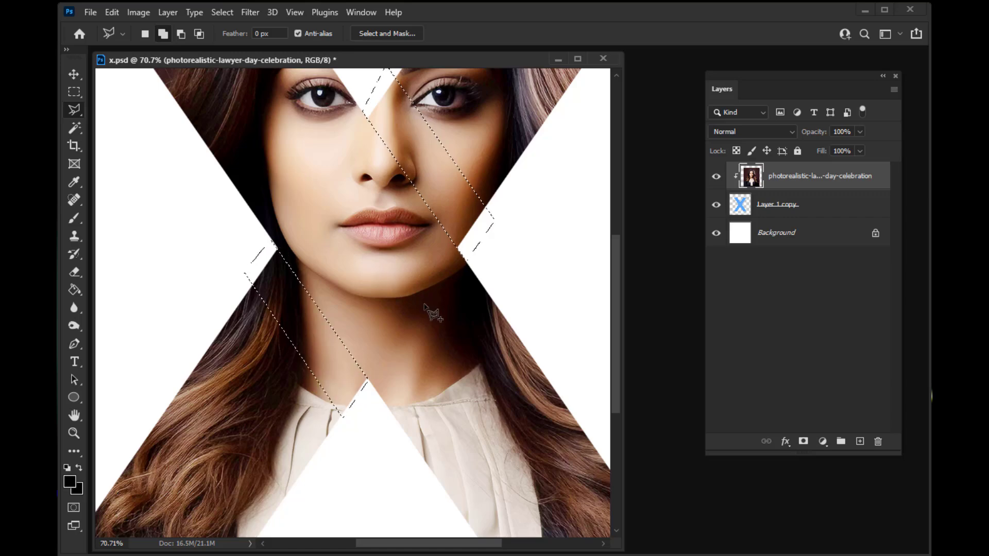
# Step: Add a layer mask to Layer 1 copy from the selection and invert it to cut both strips out of the X
pyautogui.press('z')
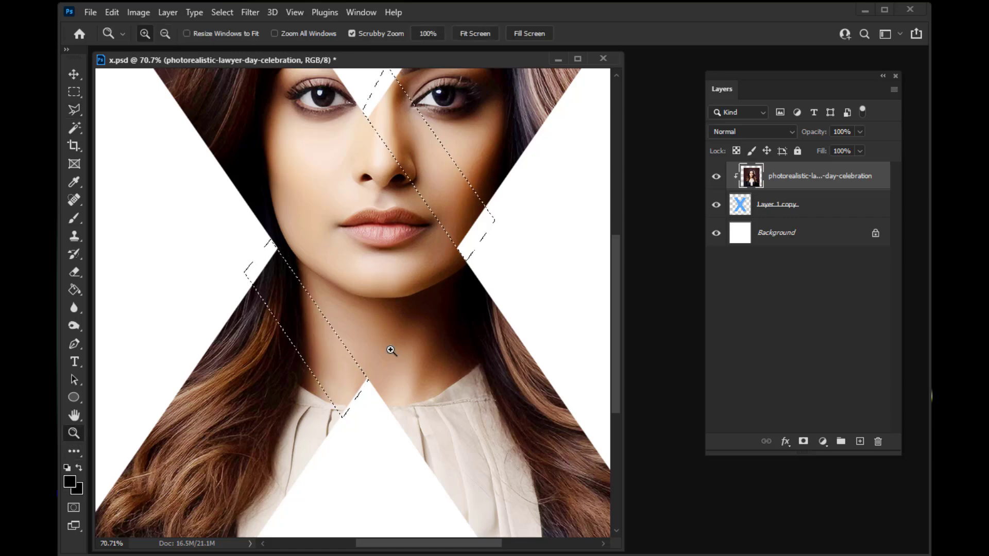
pyautogui.moveTo(393, 348); pyautogui.dragTo(342, 345)
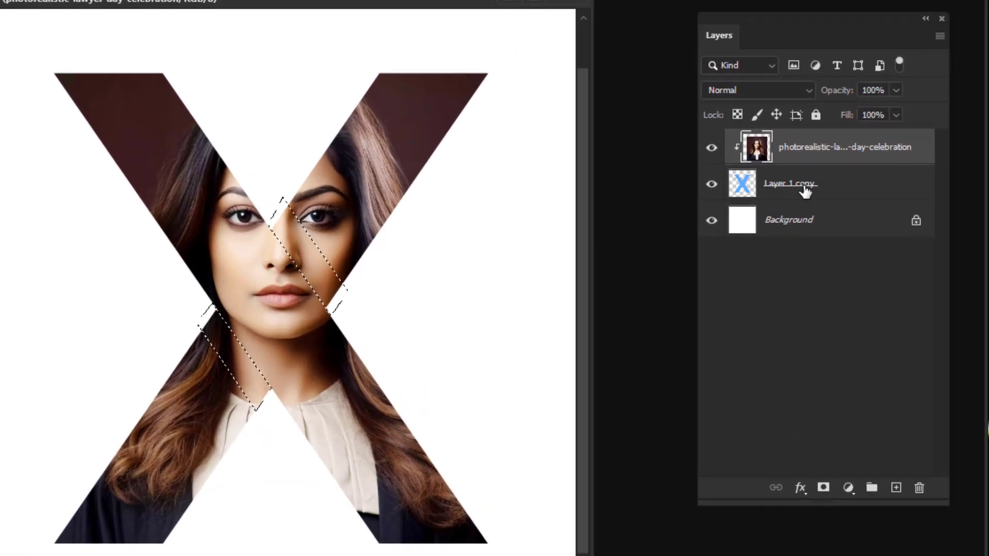
pyautogui.click(805, 192)
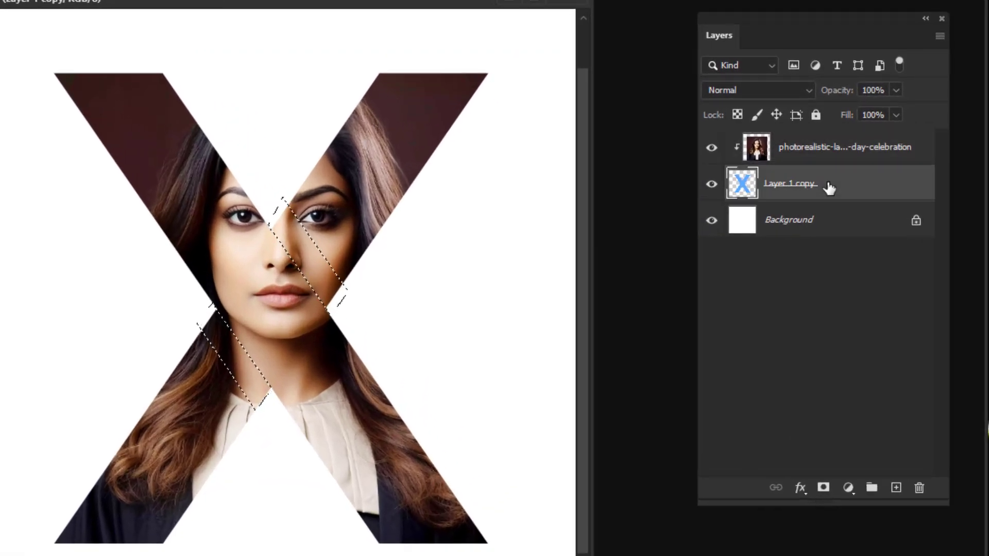
pyautogui.click(833, 490)
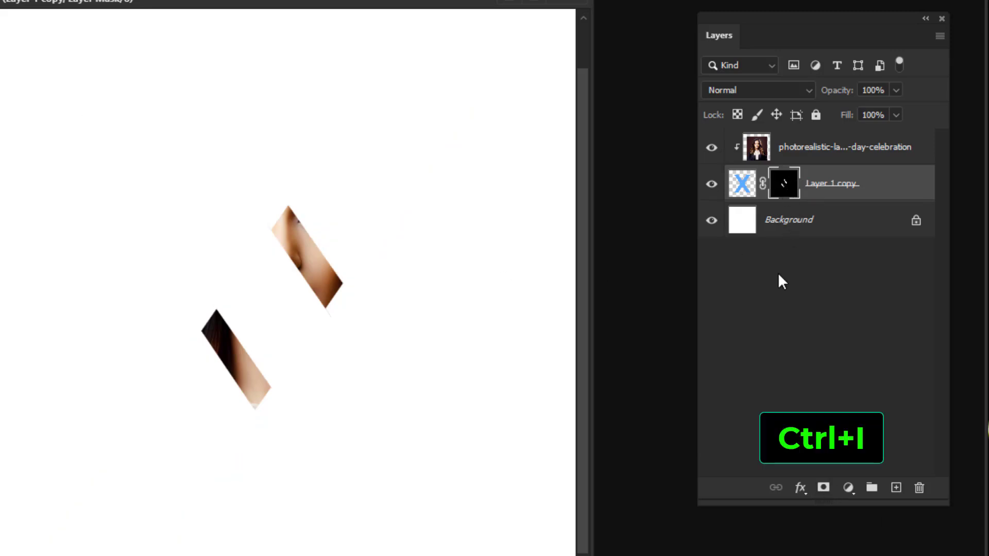
pyautogui.hotkey('ctrl', 'i')
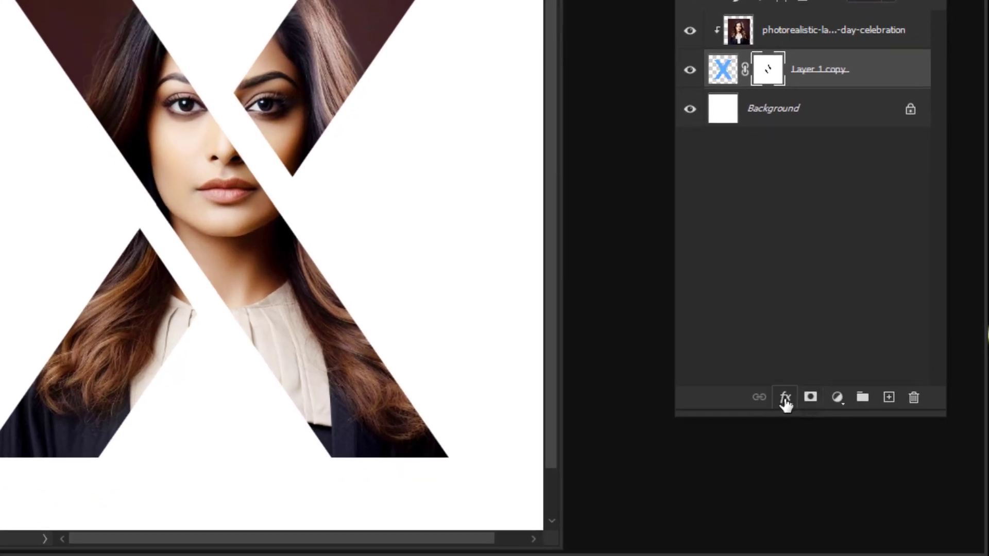
# Step: Apply a black Multiply Inner Shadow to the masked X layer and fine-tune the shadow settings
pyautogui.click(785, 399)
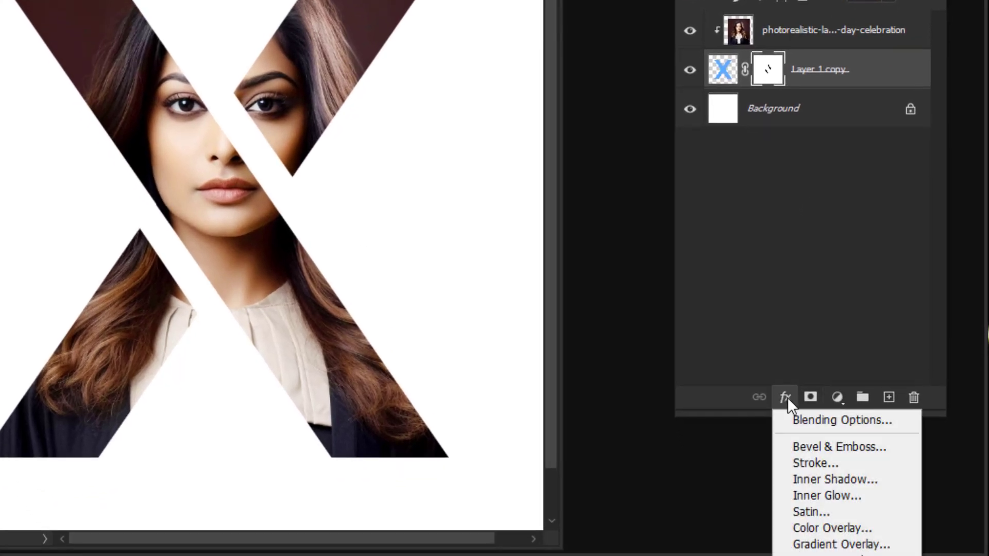
pyautogui.click(848, 478)
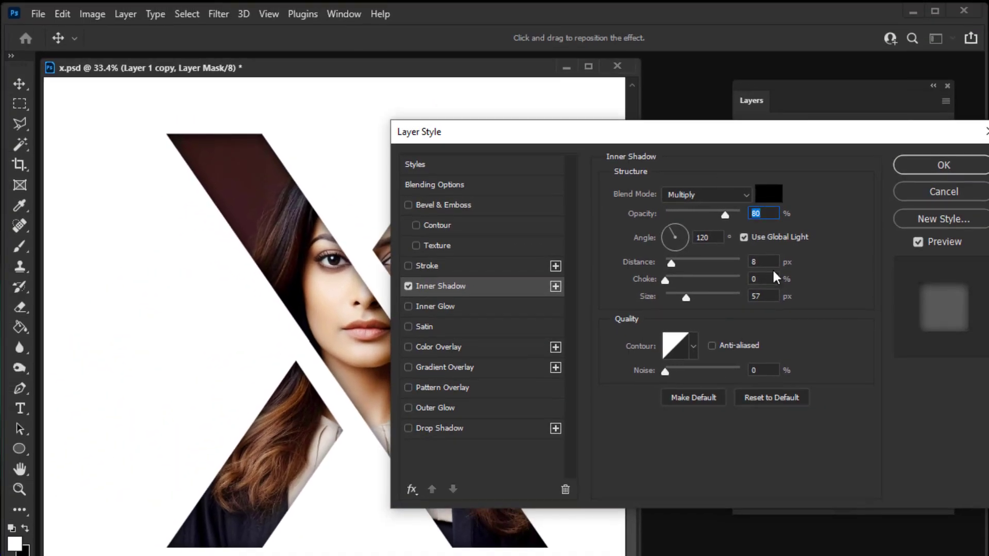
pyautogui.moveTo(678, 295); pyautogui.dragTo(685, 293)
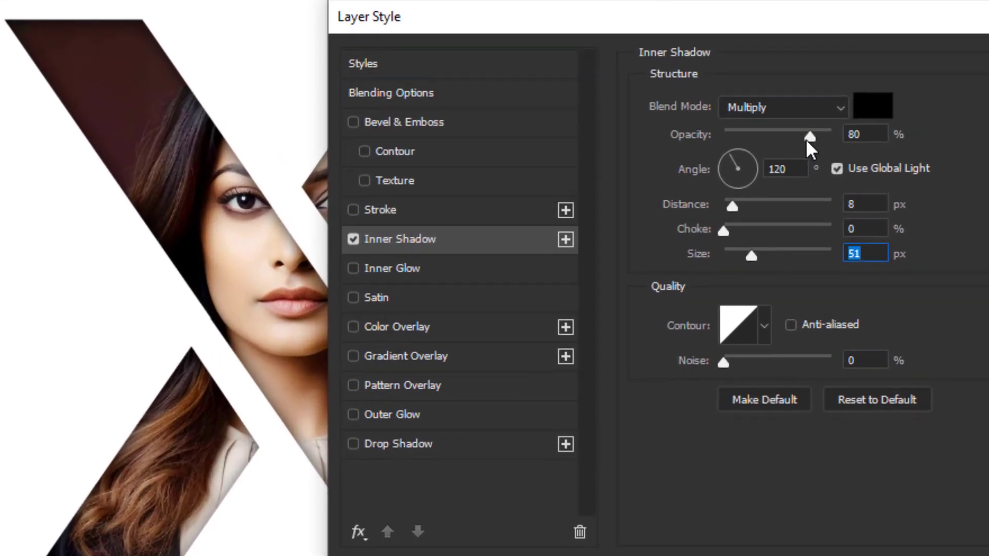
pyautogui.moveTo(748, 192)
pyautogui.mouseDown()
pyautogui.moveTo(759, 192)
pyautogui.moveTo(750, 204)
pyautogui.mouseUp()
pyautogui.moveTo(754, 254); pyautogui.dragTo(761, 254)
pyautogui.click(986, 56)
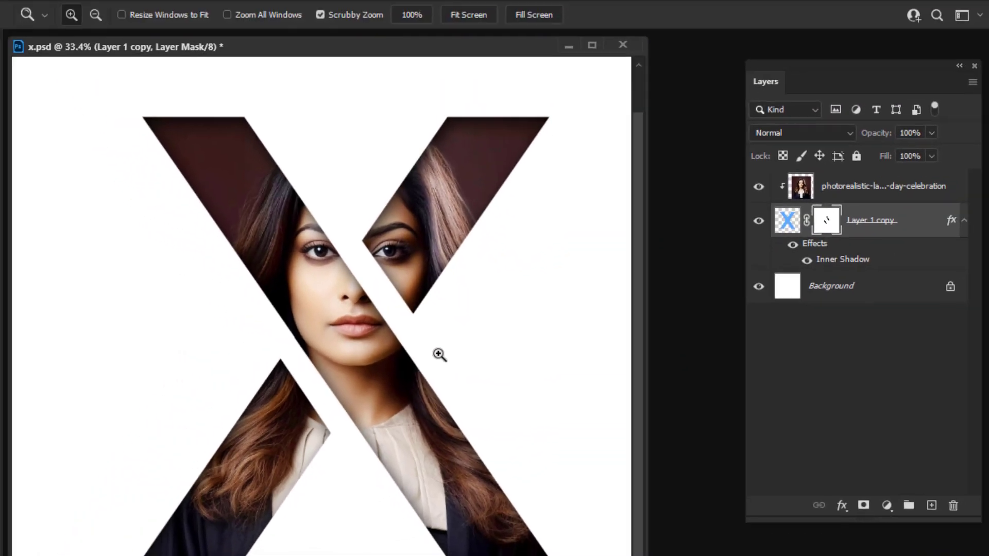
# Step: Place the embedded hand image over the middle of the X and move its layer to the top of the stack
pyautogui.hotkey('alt', ',')
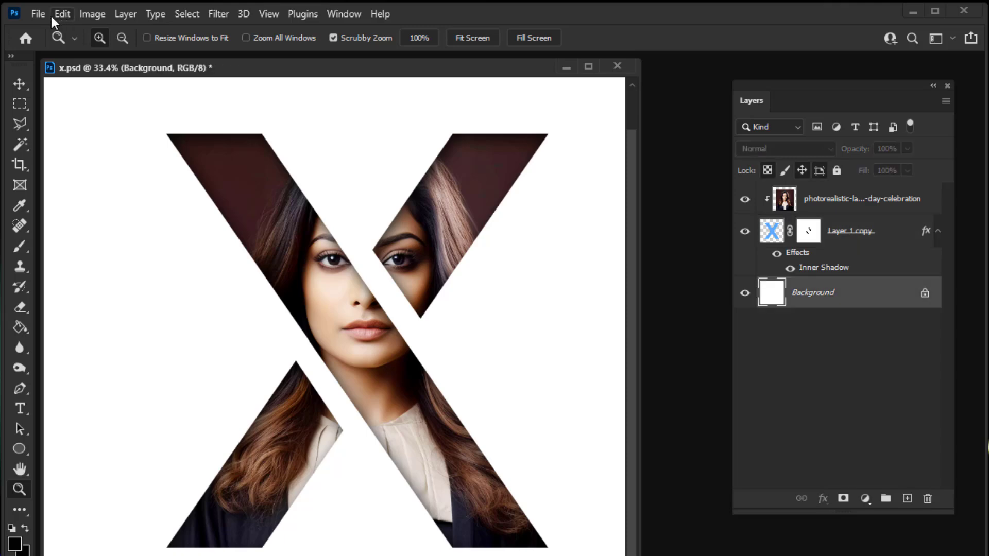
pyautogui.click(39, 14)
pyautogui.click(120, 339)
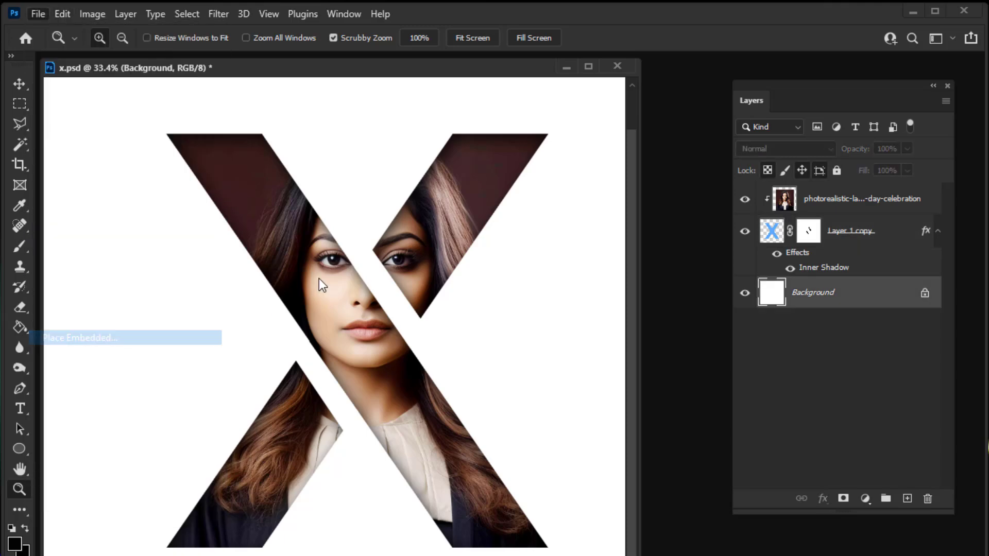
pyautogui.doubleClick(259, 132)
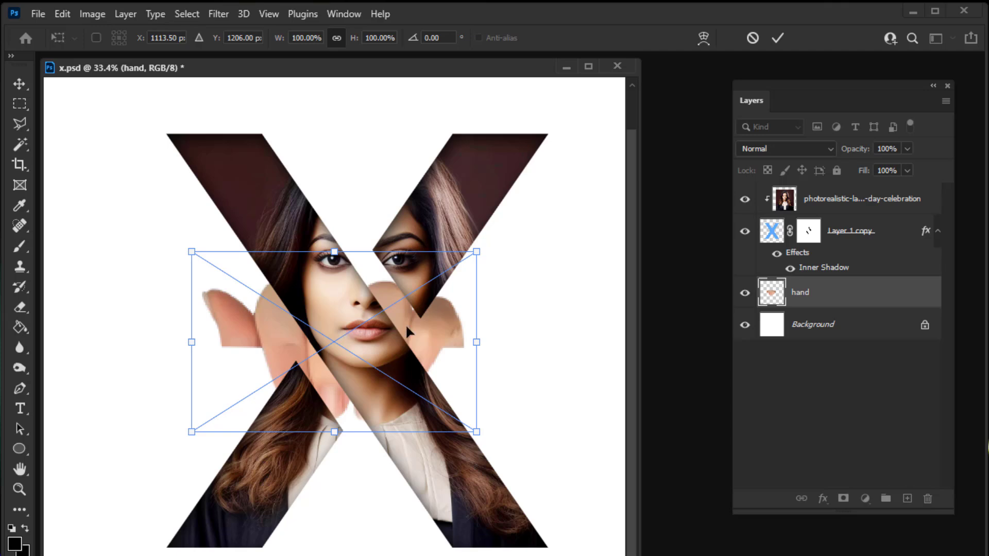
pyautogui.moveTo(407, 327); pyautogui.dragTo(430, 335)
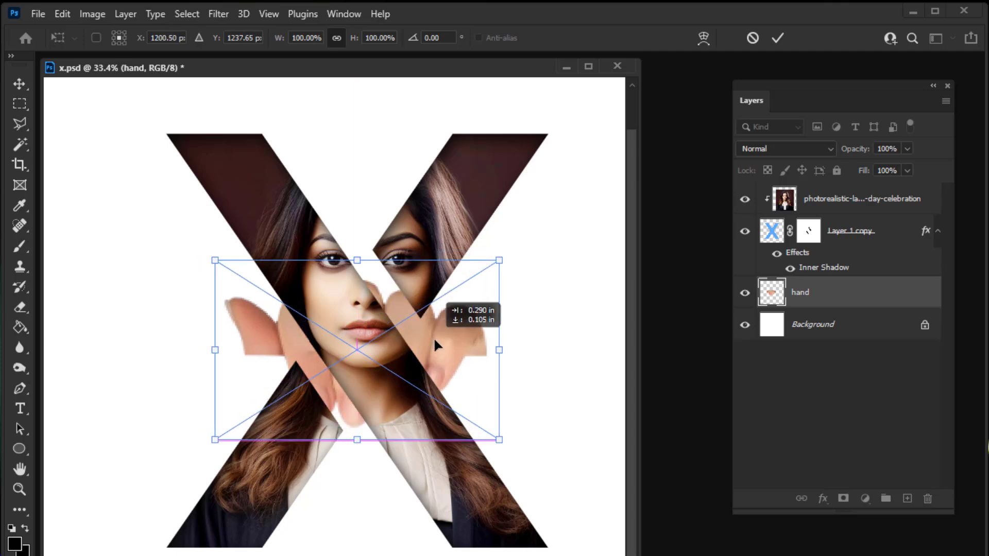
pyautogui.click(777, 38)
pyautogui.press('z')
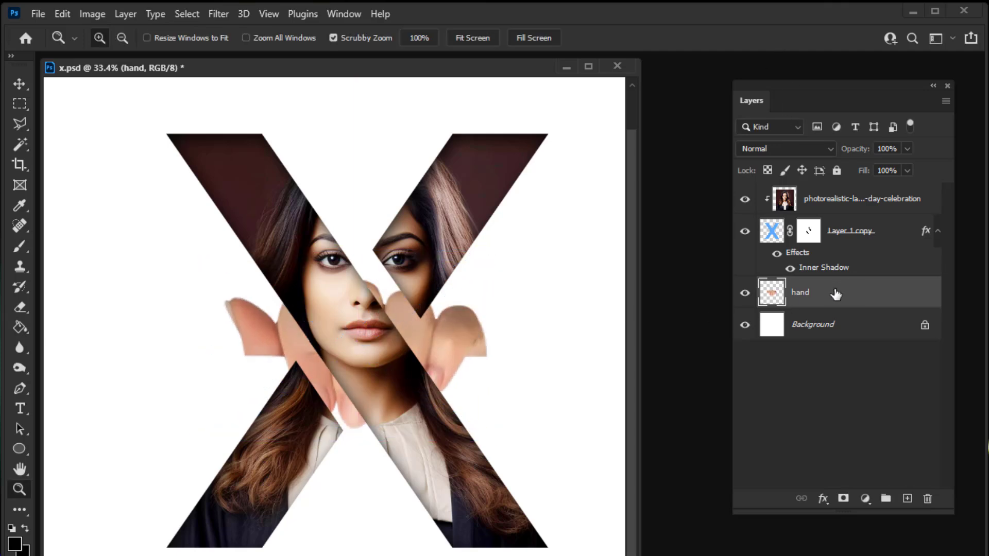
pyautogui.moveTo(836, 294); pyautogui.dragTo(838, 186)
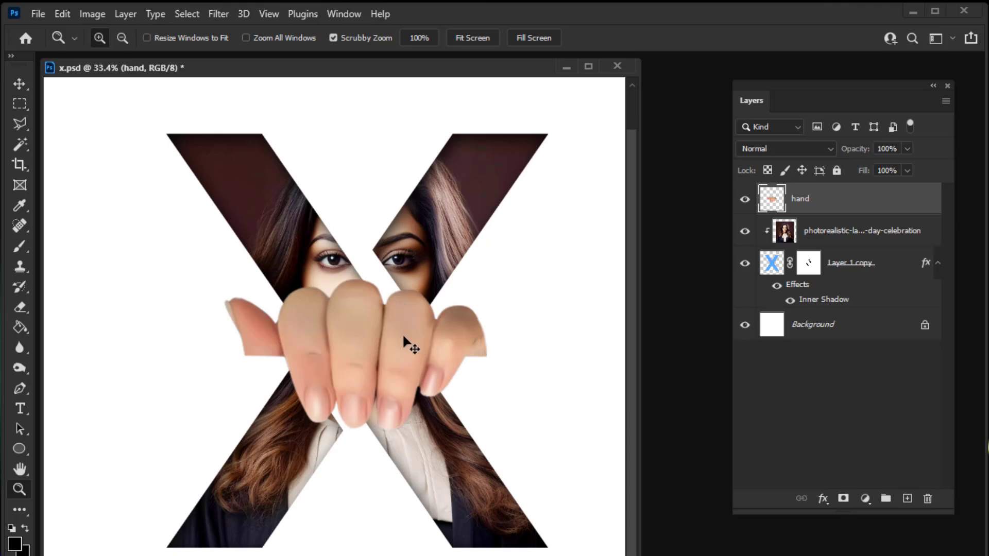
# Step: Scale the hand down to roughly the width of the X's lower-left foot and move it there
pyautogui.hotkey('ctrl', 't')
pyautogui.moveTo(404, 341); pyautogui.dragTo(363, 447)
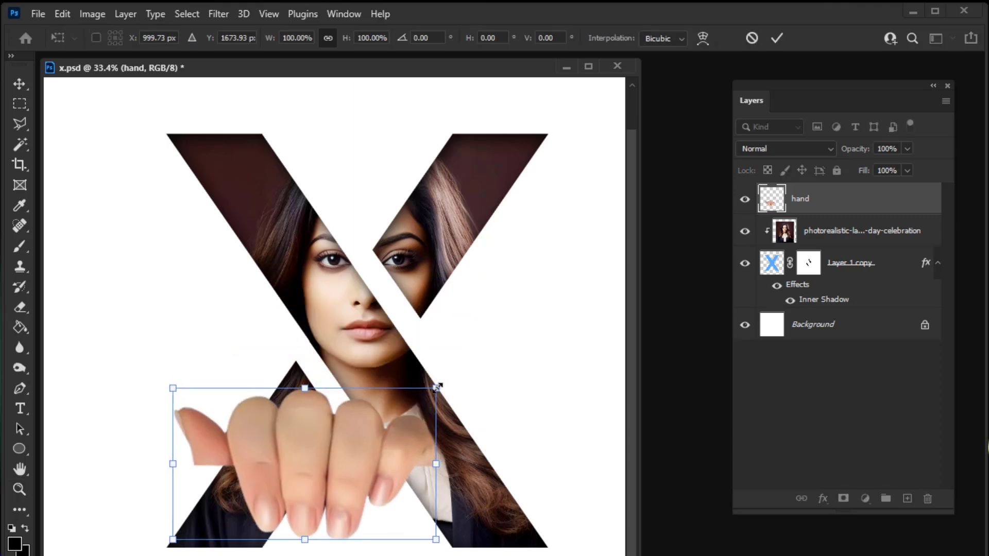
pyautogui.moveTo(437, 387); pyautogui.dragTo(265, 487)
# Step: Flip the hand horizontally and position it so the fingers overhang the bottom edge of the X's lower-left leg
pyautogui.rightClick(248, 524)
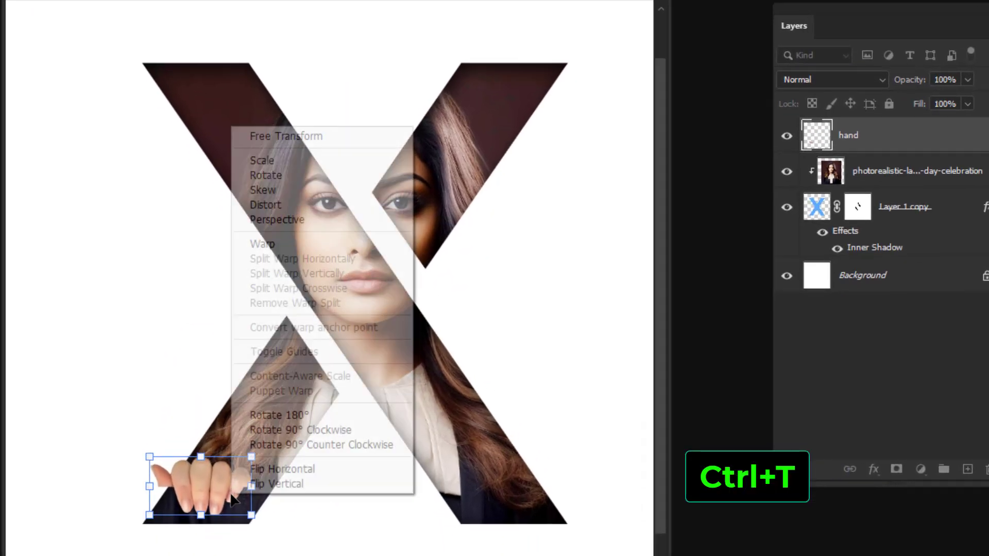
pyautogui.click(273, 470)
pyautogui.moveTo(215, 505)
pyautogui.mouseDown()
pyautogui.moveTo(226, 509)
pyautogui.moveTo(213, 520)
pyautogui.mouseUp()
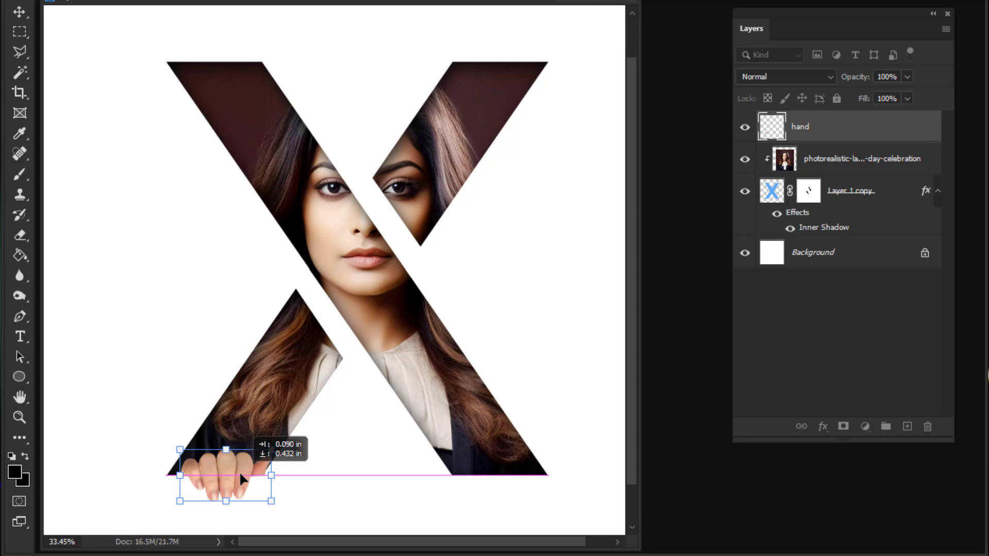
pyautogui.moveTo(239, 471); pyautogui.dragTo(239, 471)
pyautogui.press('Return')
pyautogui.press('z')
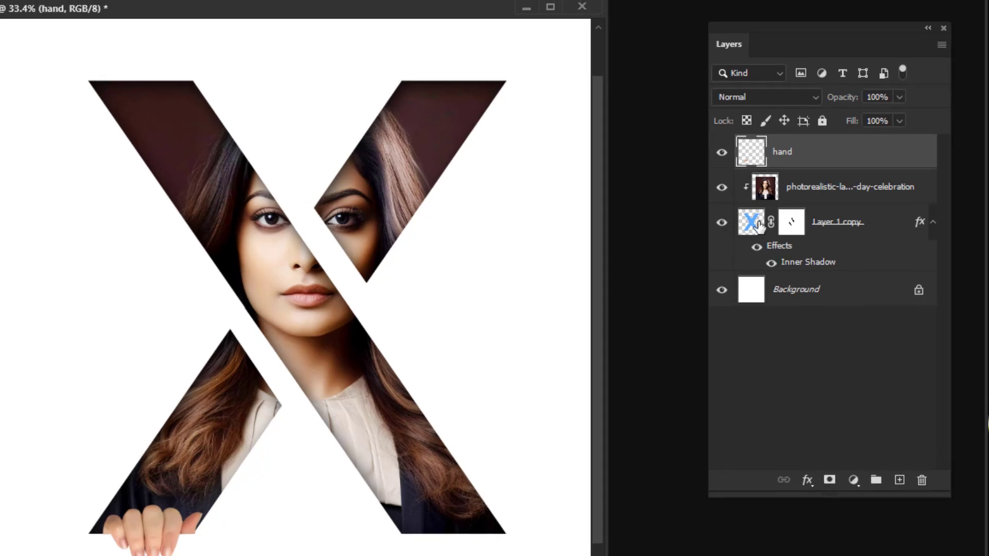
# Step: Load the cut-out X shape as a selection and add it as a layer mask on the hand layer
pyautogui.click(758, 225)
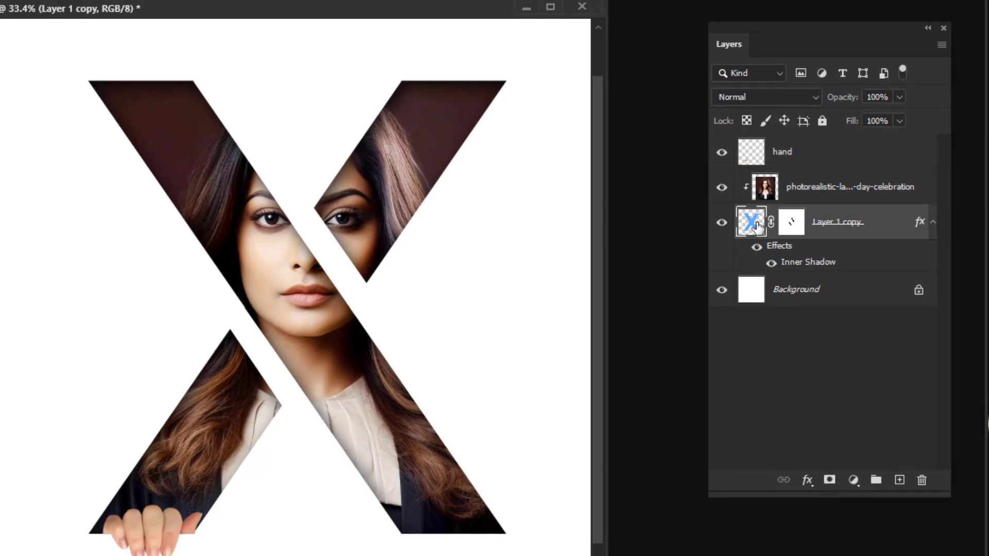
pyautogui.keyDown('ctrl'); pyautogui.click(757, 225); pyautogui.keyUp('ctrl')
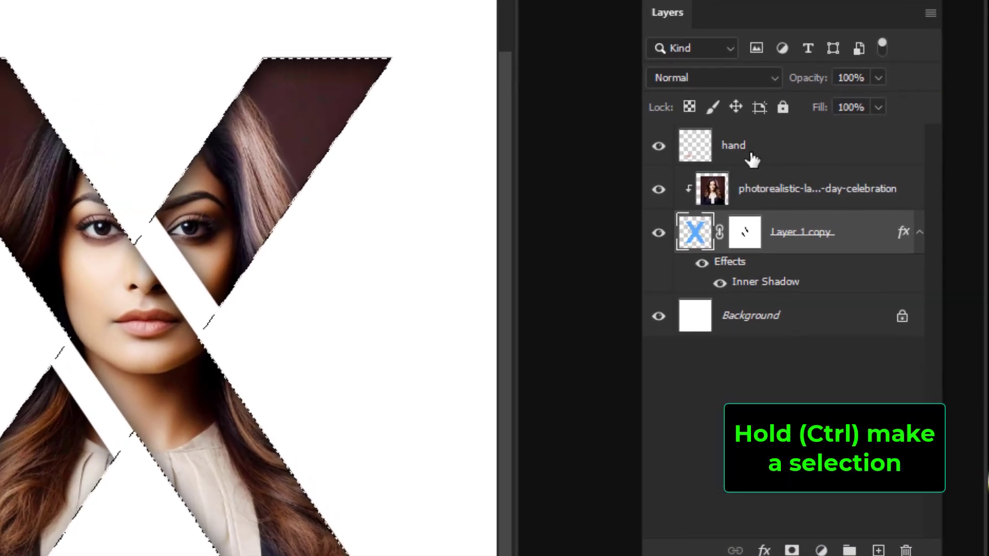
pyautogui.click(751, 155)
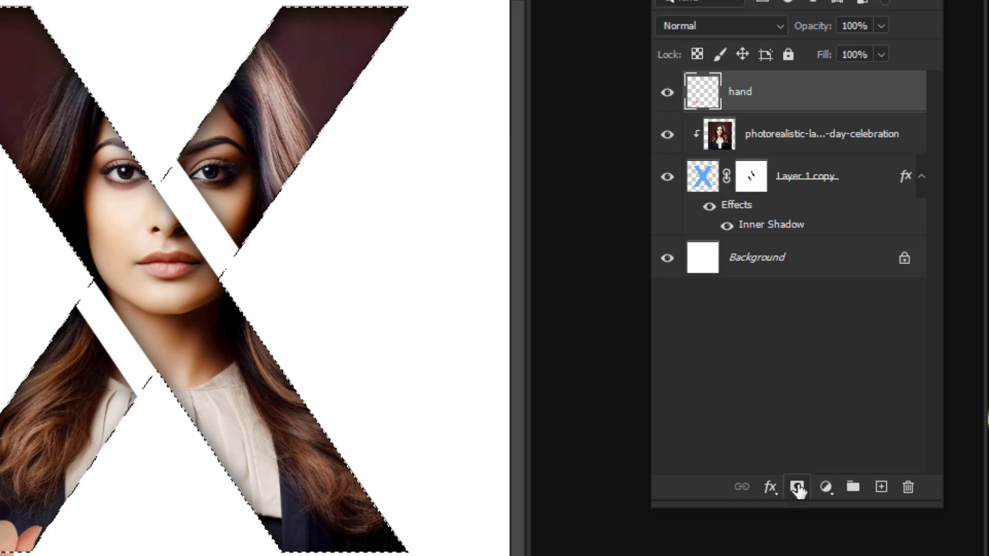
pyautogui.click(797, 488)
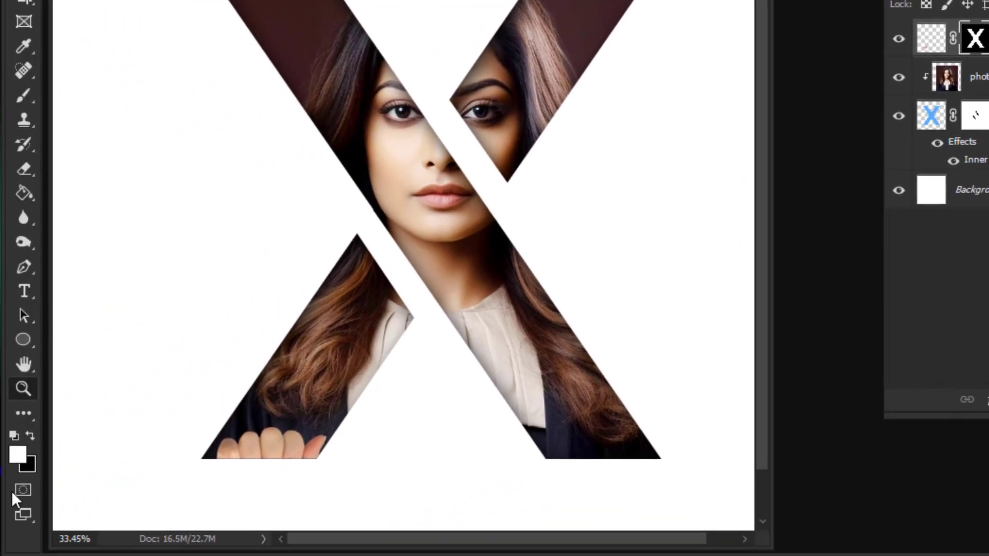
# Step: Paint white on the hand's mask with the Brush at 100% opacity to reveal the fingertips below the X's lower-left leg
pyautogui.click(29, 464)
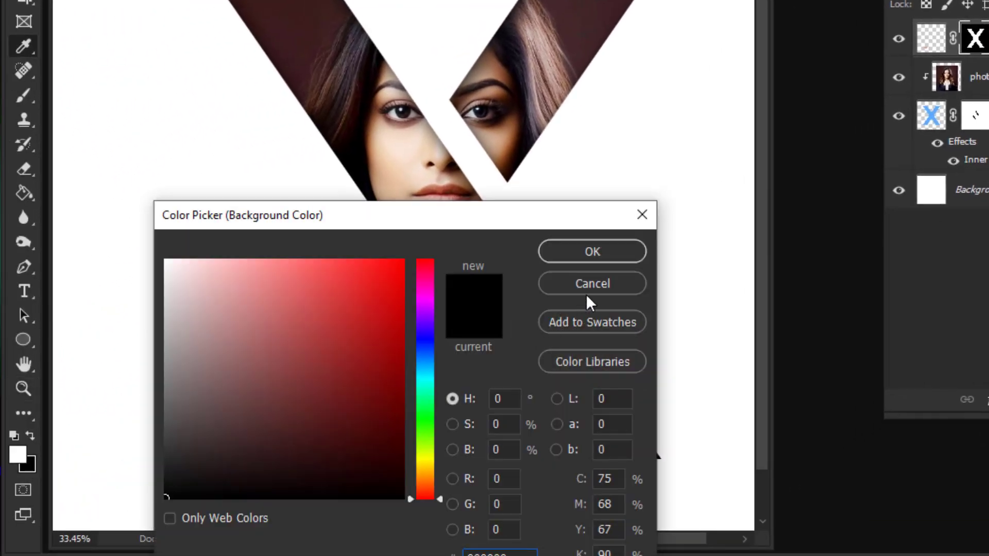
pyautogui.click(611, 258)
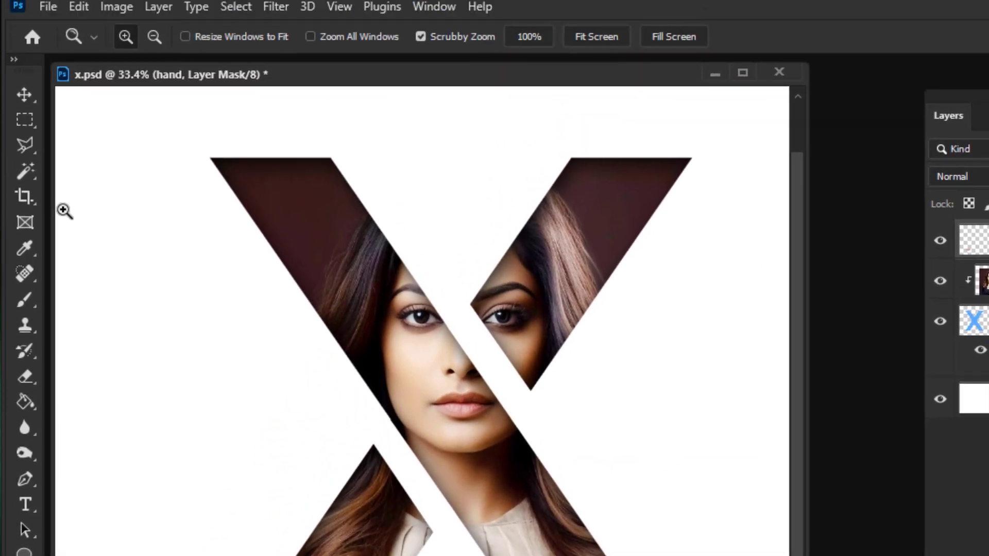
pyautogui.click(32, 316)
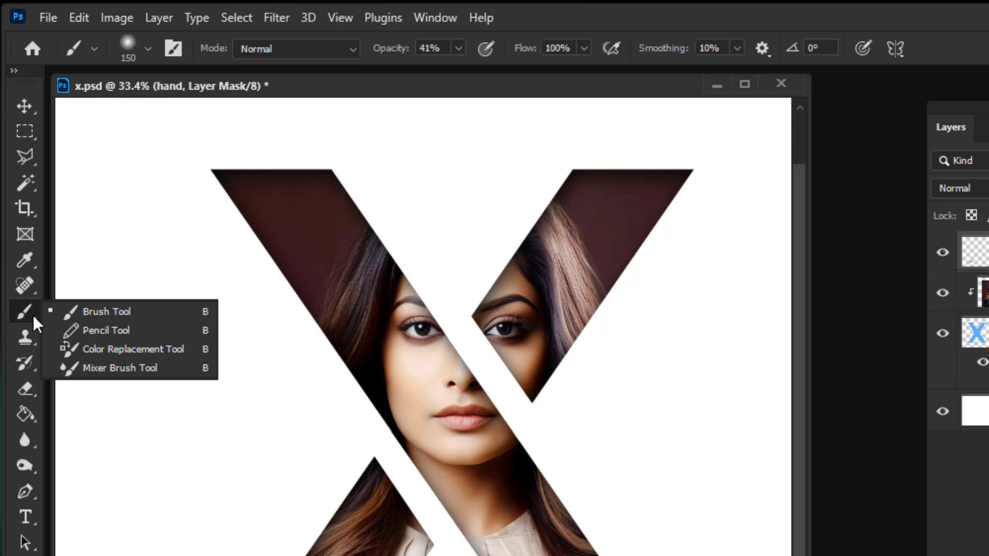
pyautogui.click(87, 316)
pyautogui.click(459, 48)
pyautogui.moveTo(466, 72); pyautogui.dragTo(528, 79)
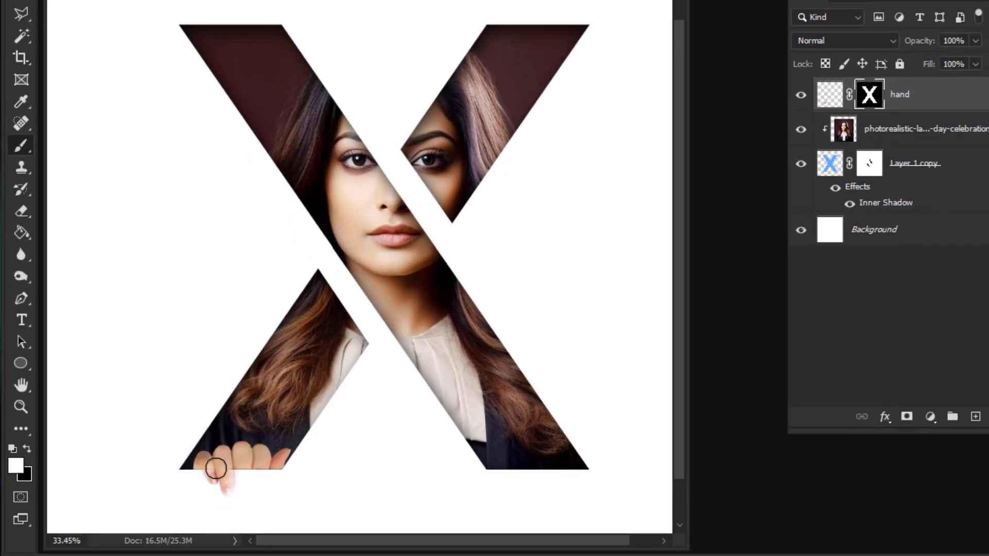
pyautogui.moveTo(216, 468)
pyautogui.mouseDown()
pyautogui.moveTo(238, 494)
pyautogui.moveTo(250, 453)
pyautogui.moveTo(260, 465)
pyautogui.mouseUp()
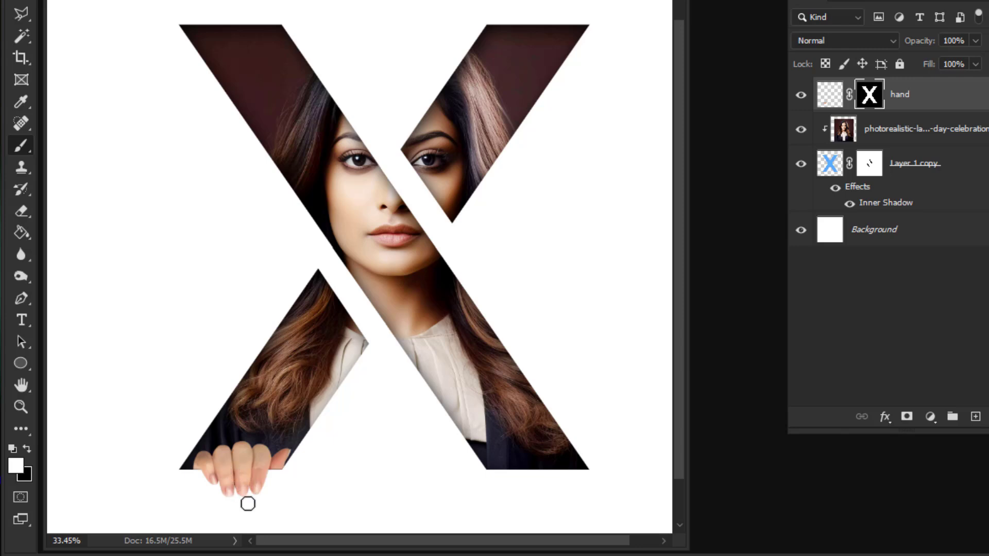
# Step: Duplicate the hand layer and move the copy onto the X's upper-right arm
pyautogui.rightClick(898, 94)
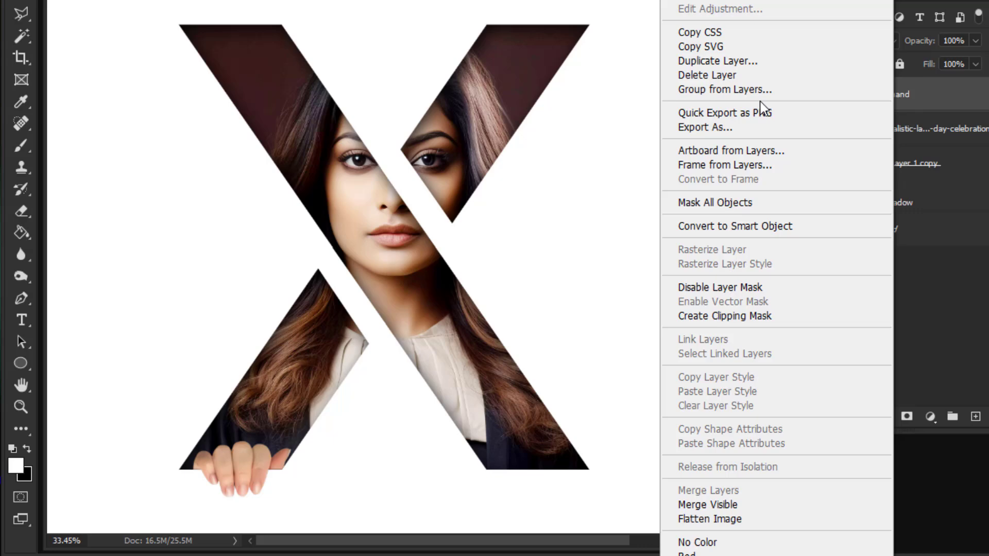
pyautogui.click(756, 61)
pyautogui.click(549, 140)
# Step: Flip the hand copy horizontally and rotate it so the fingers wrap around the lower edge of the X's upper-right arm
pyautogui.hotkey('ctrl', 't')
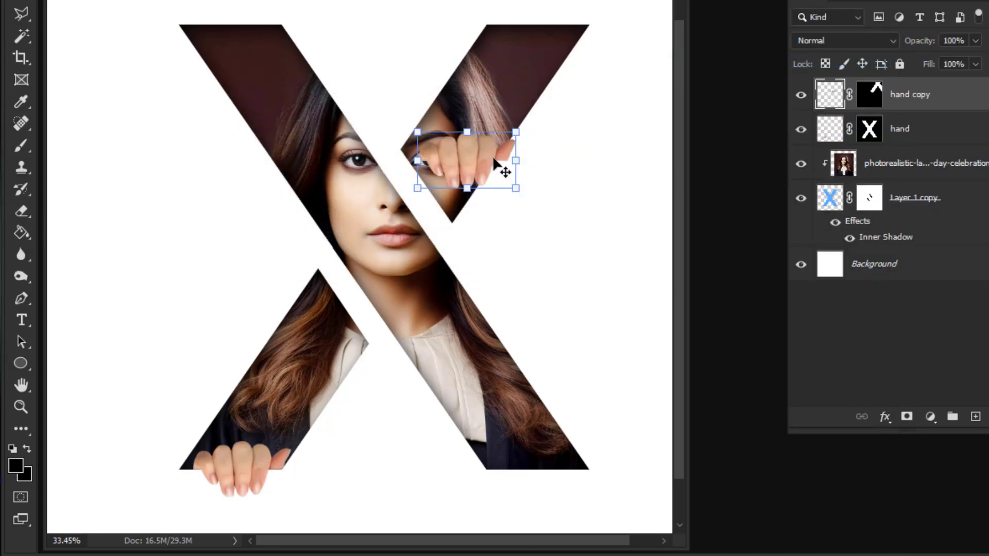
pyautogui.rightClick(493, 153)
pyautogui.click(560, 487)
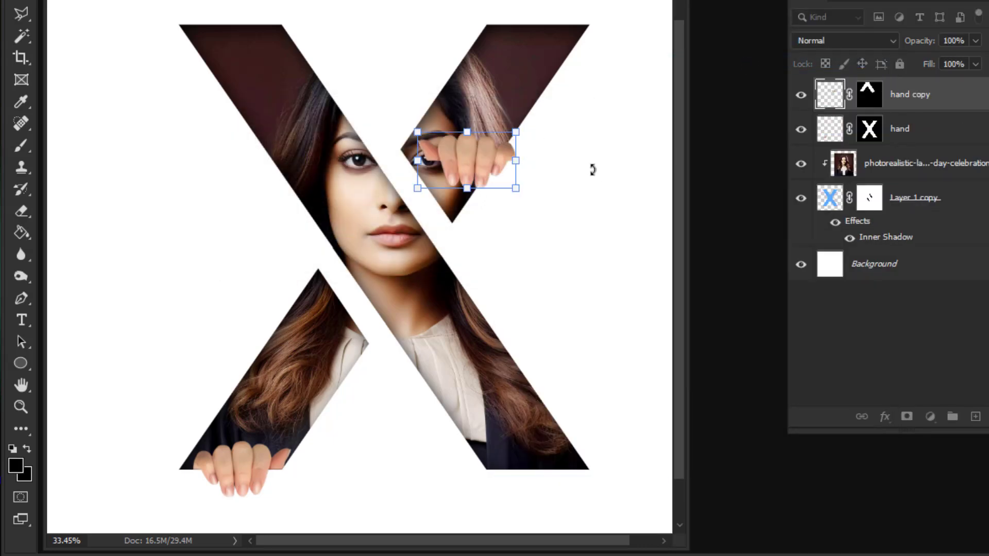
pyautogui.moveTo(592, 169); pyautogui.dragTo(576, 20)
pyautogui.moveTo(482, 159); pyautogui.dragTo(499, 165)
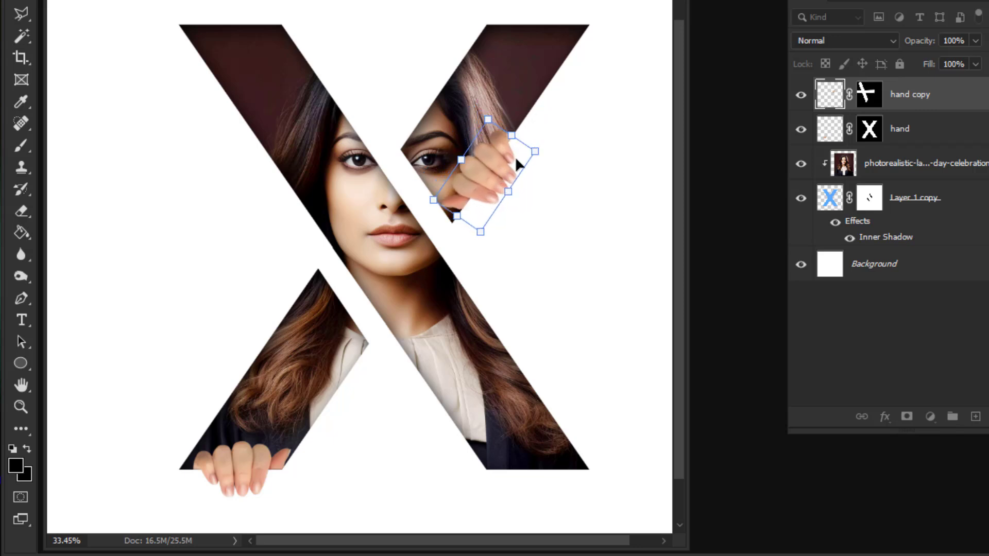
pyautogui.press('Return')
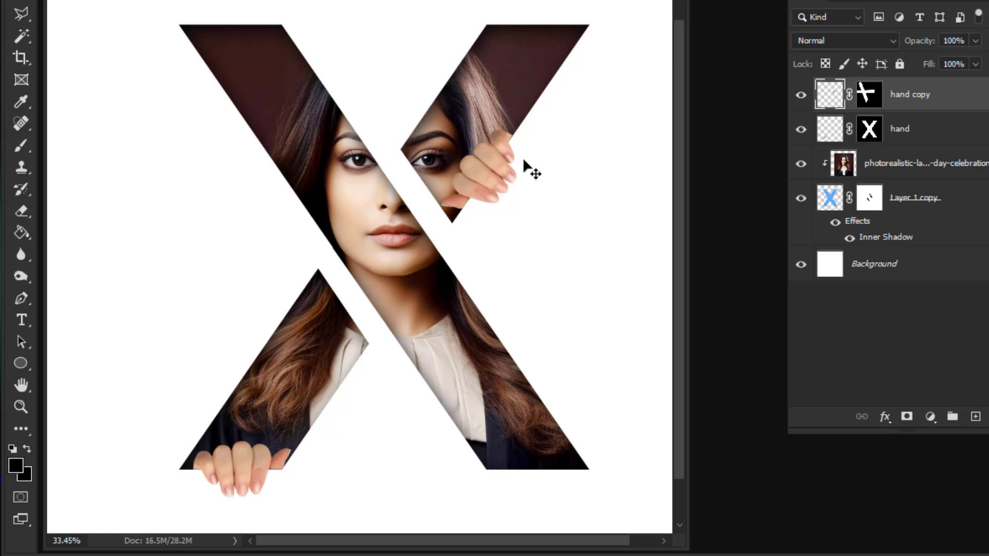
pyautogui.press('z')
pyautogui.moveTo(547, 186); pyautogui.dragTo(554, 206)
pyautogui.press('v')
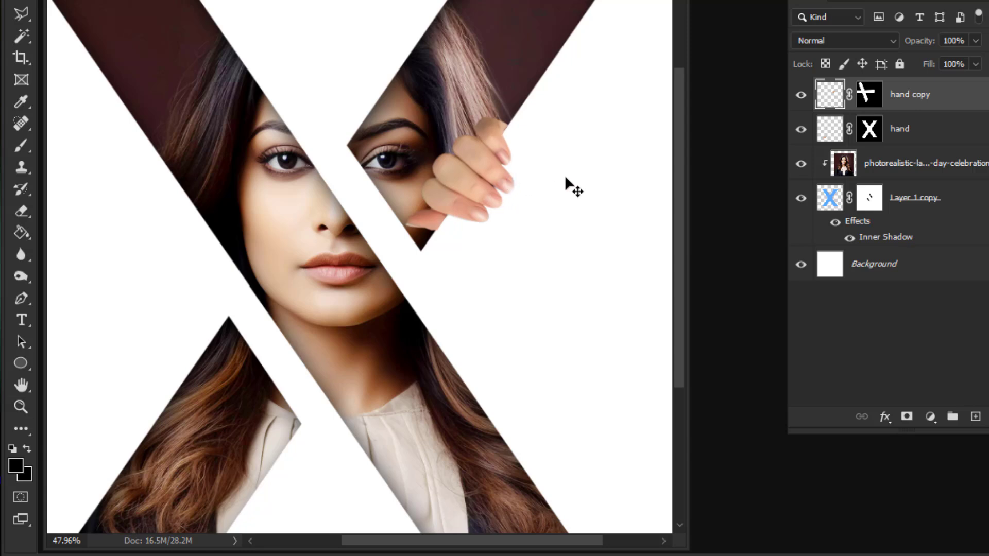
pyautogui.press('z')
pyautogui.moveTo(558, 181); pyautogui.dragTo(521, 183)
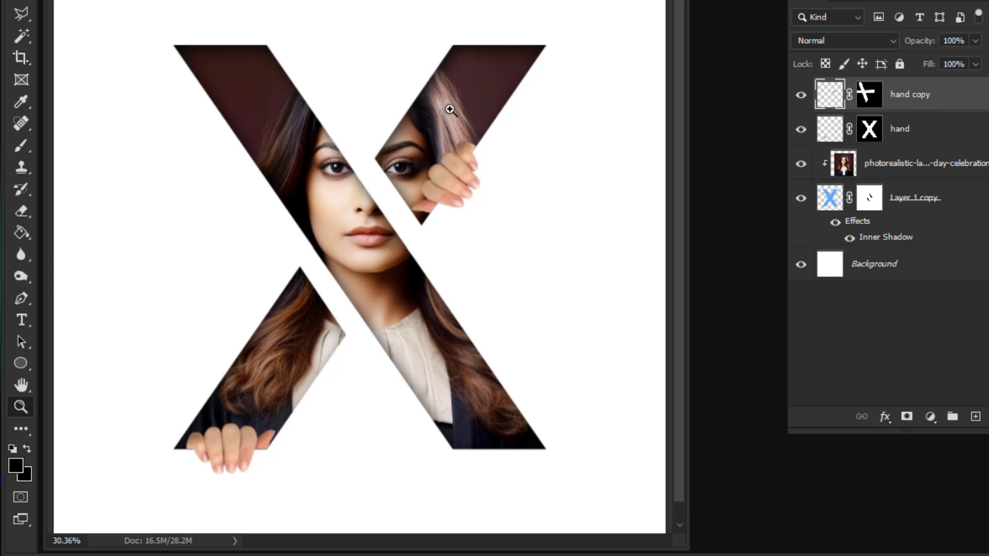
# Step: Add a new empty layer and place it between the hand layer and the clipped portrait
pyautogui.click(937, 145)
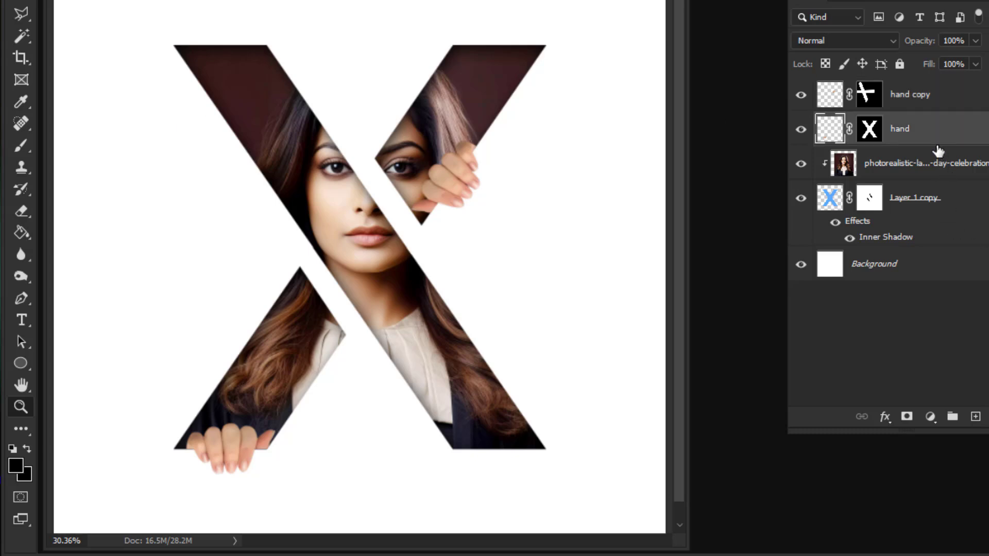
pyautogui.click(974, 418)
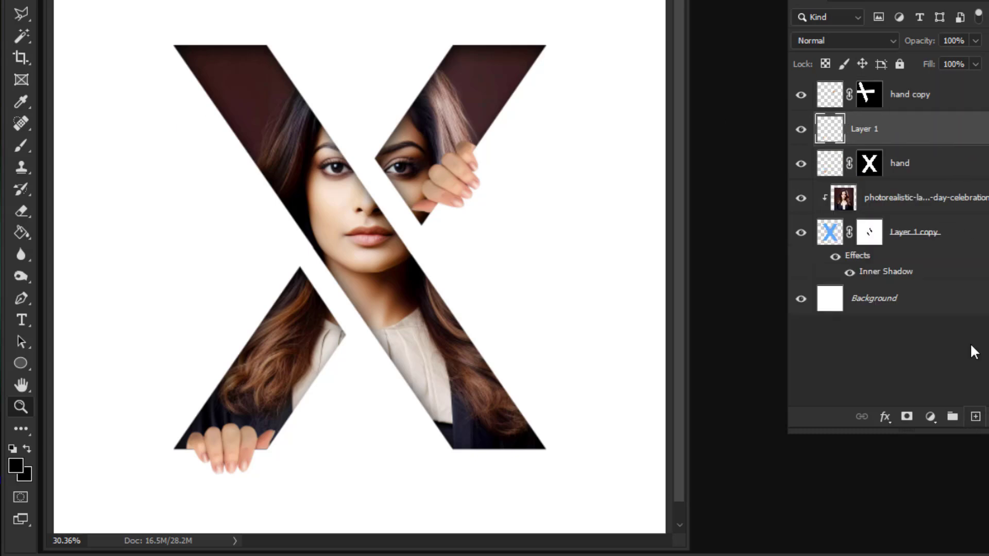
pyautogui.moveTo(934, 143); pyautogui.dragTo(933, 182)
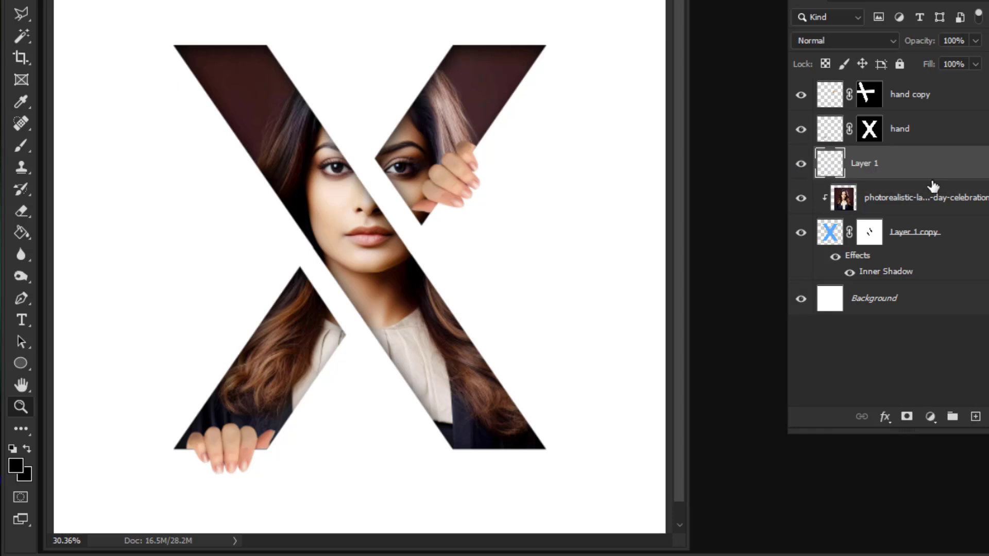
# Step: Paint a soft black shadow with the Brush on the new layer around the fingers on the X's upper-right arm
pyautogui.rightClick(26, 144)
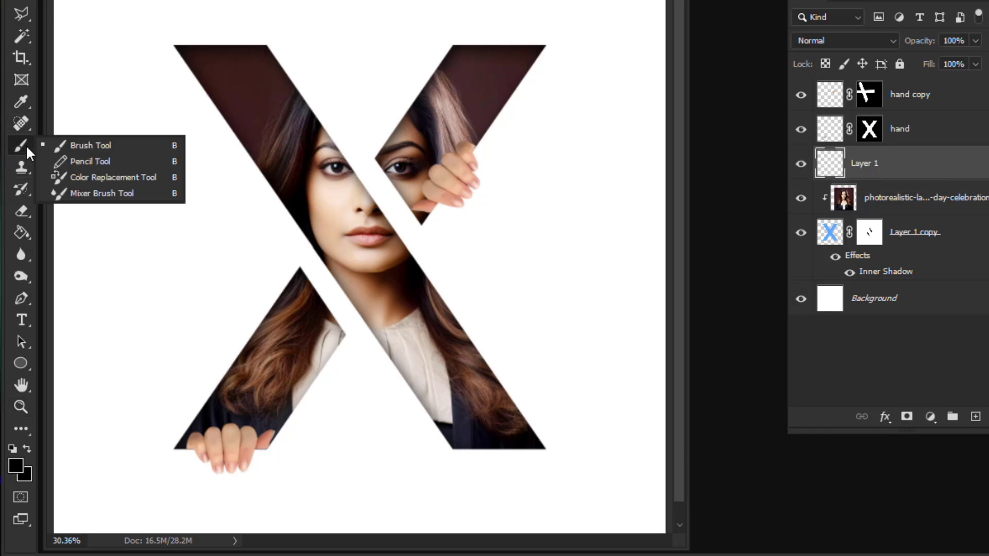
pyautogui.click(73, 143)
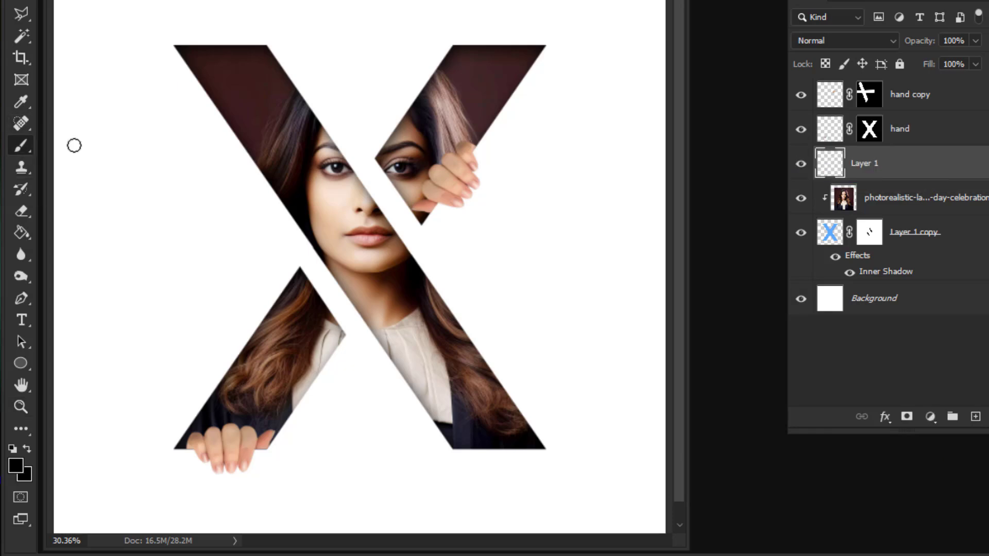
pyautogui.click(20, 464)
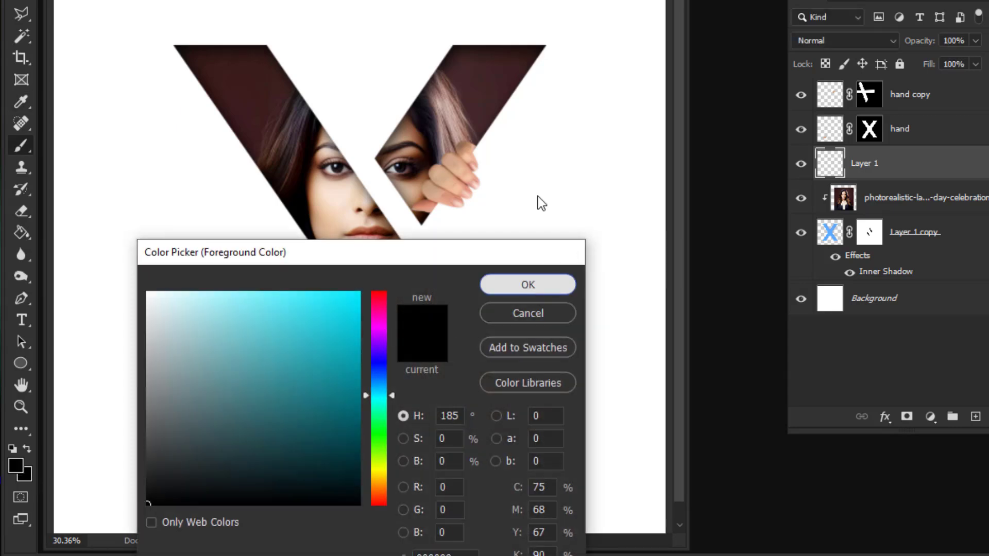
pyautogui.press('Return')
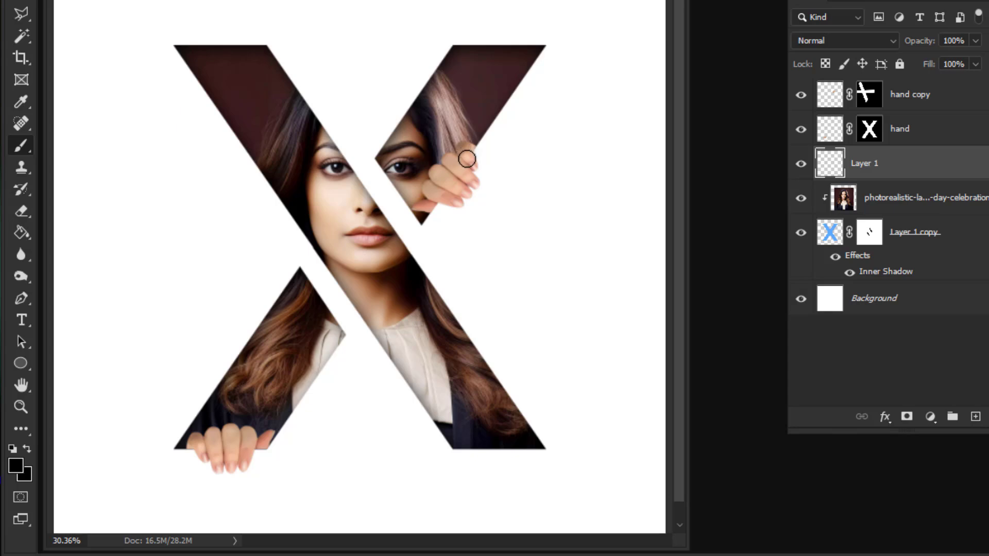
pyautogui.moveTo(468, 161)
pyautogui.mouseDown()
pyautogui.moveTo(470, 178)
pyautogui.moveTo(454, 197)
pyautogui.mouseUp()
pyautogui.moveTo(447, 195)
pyautogui.mouseDown()
pyautogui.moveTo(465, 177)
pyautogui.moveTo(461, 189)
pyautogui.mouseUp()
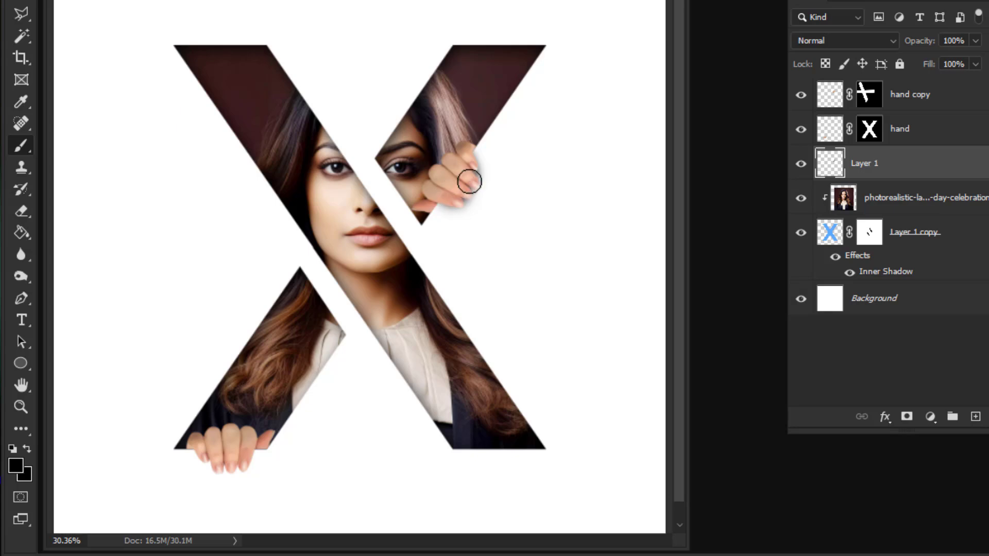
# Step: Brush a matching soft black shadow beneath the fingers gripping the X's lower-left leg
pyautogui.moveTo(266, 443); pyautogui.dragTo(309, 397)
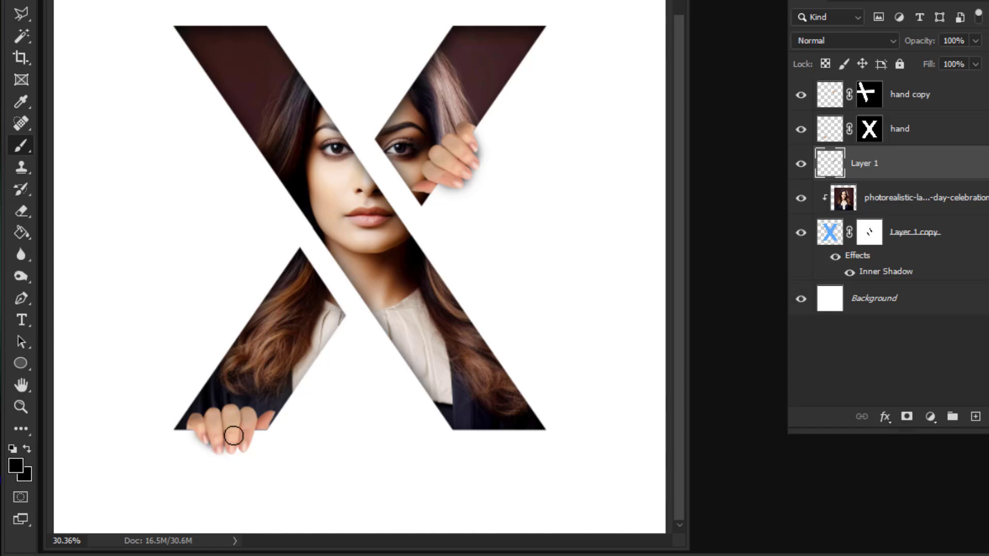
pyautogui.moveTo(234, 439); pyautogui.dragTo(216, 432)
pyautogui.press(']')
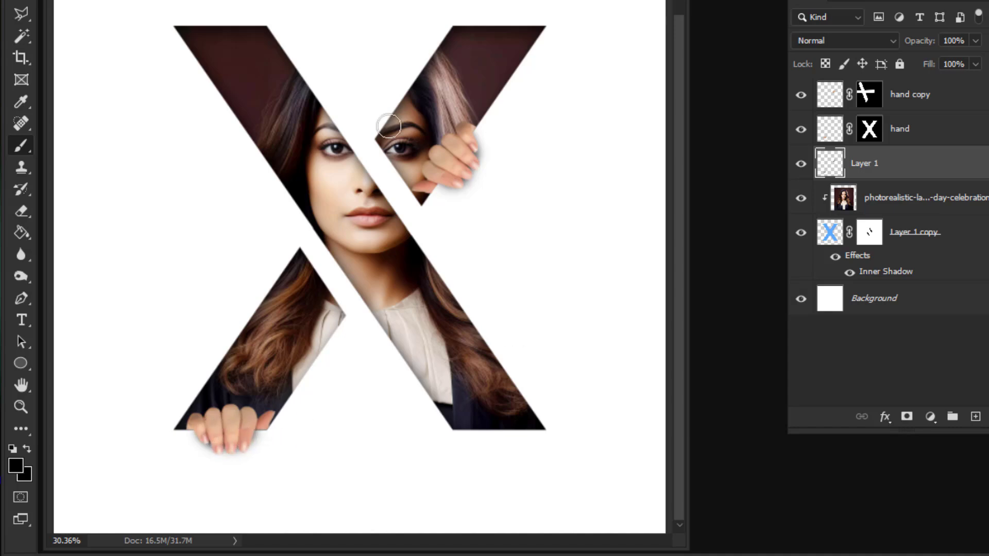
pyautogui.press('z')
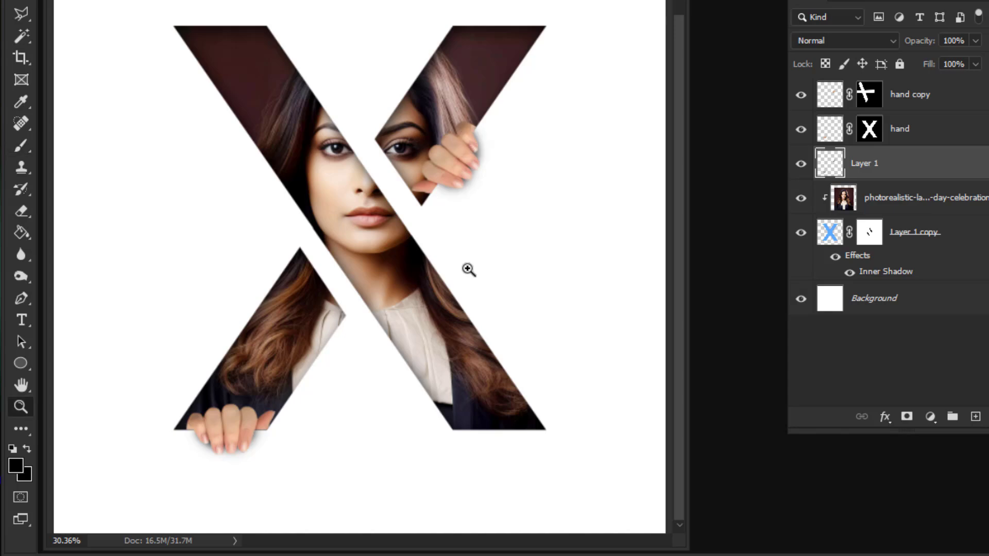
pyautogui.moveTo(468, 269)
pyautogui.mouseDown()
pyautogui.moveTo(441, 261)
pyautogui.moveTo(455, 269)
pyautogui.mouseUp()
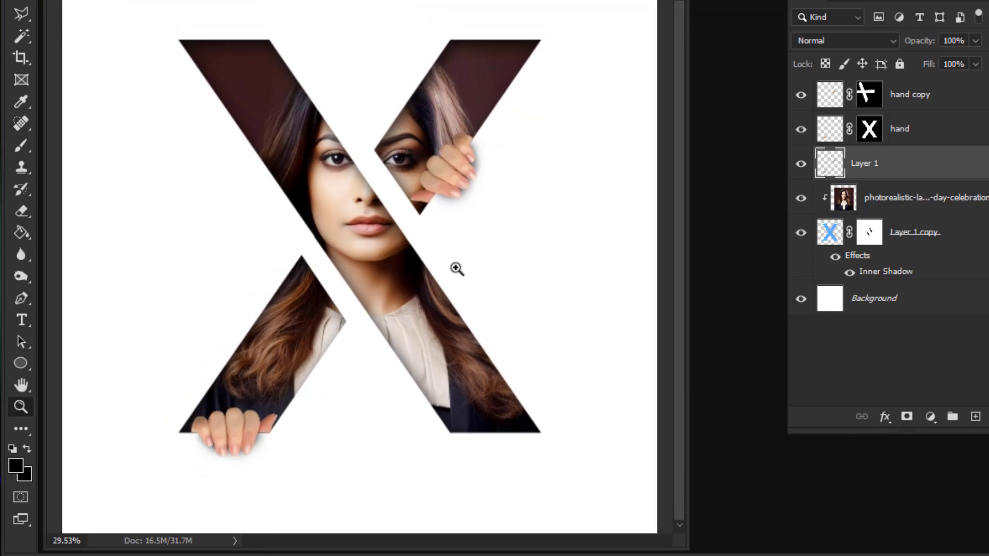